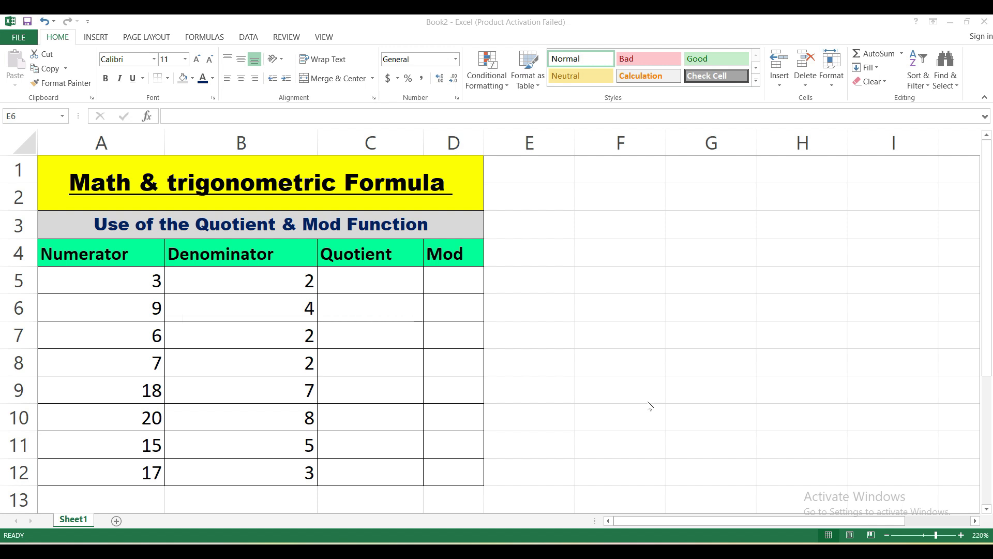
# Step: Browse the list of Math & Trig functions from ABS down to the SUM functions
pyautogui.click(207, 38)
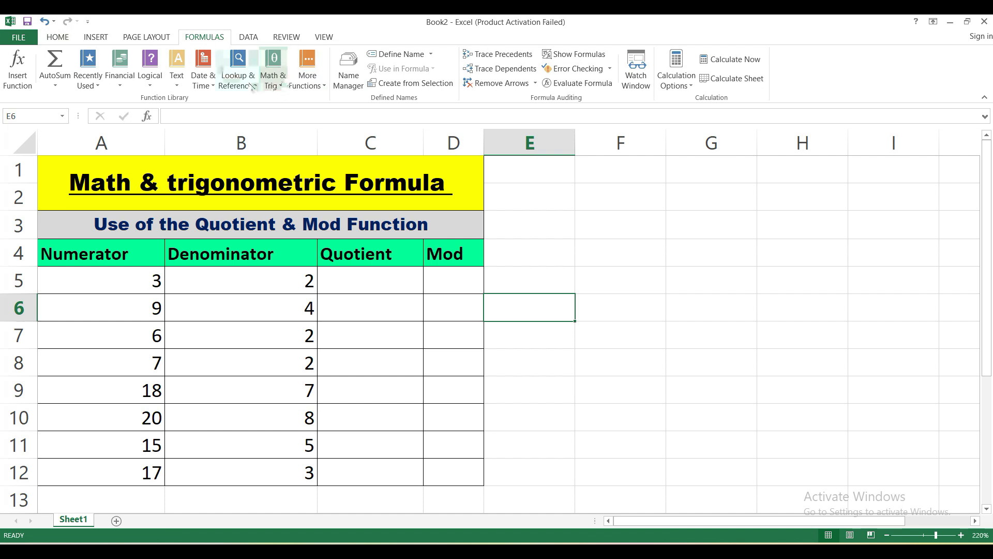
pyautogui.click(280, 86)
pyautogui.scroll(-18, 297, 229)
pyautogui.scroll(17, 299, 207)
pyautogui.scroll(3, 298, 207)
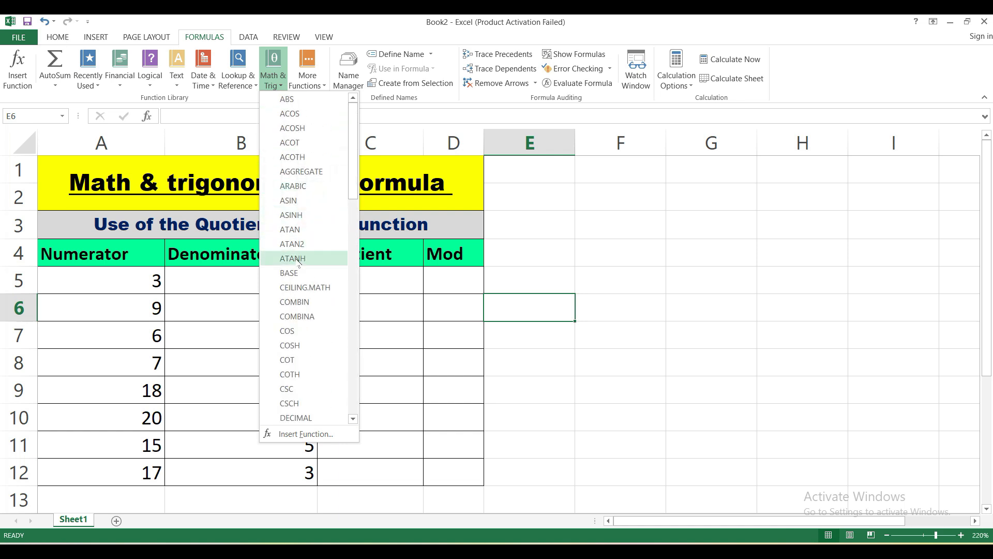
pyautogui.scroll(-16, 298, 261)
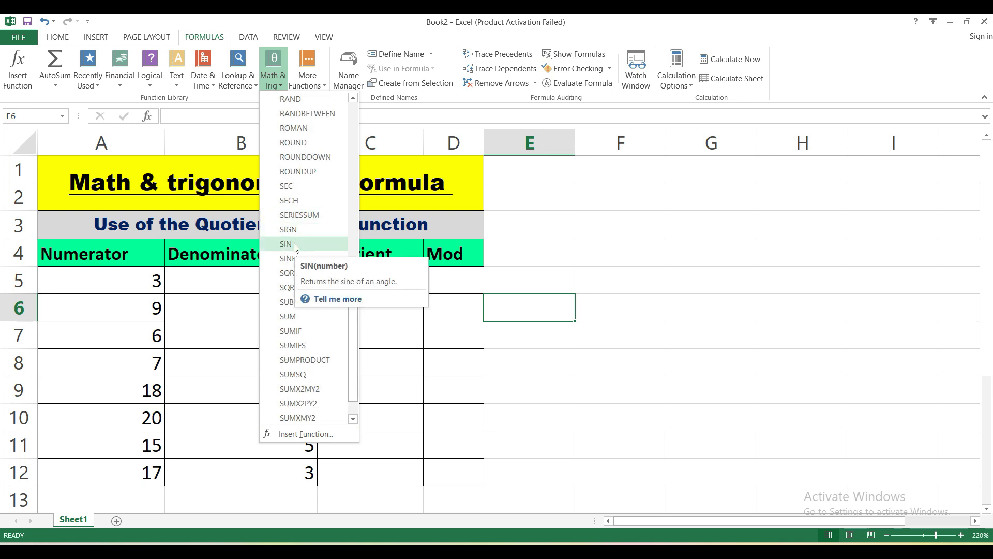
pyautogui.click(463, 279)
pyautogui.click(407, 270)
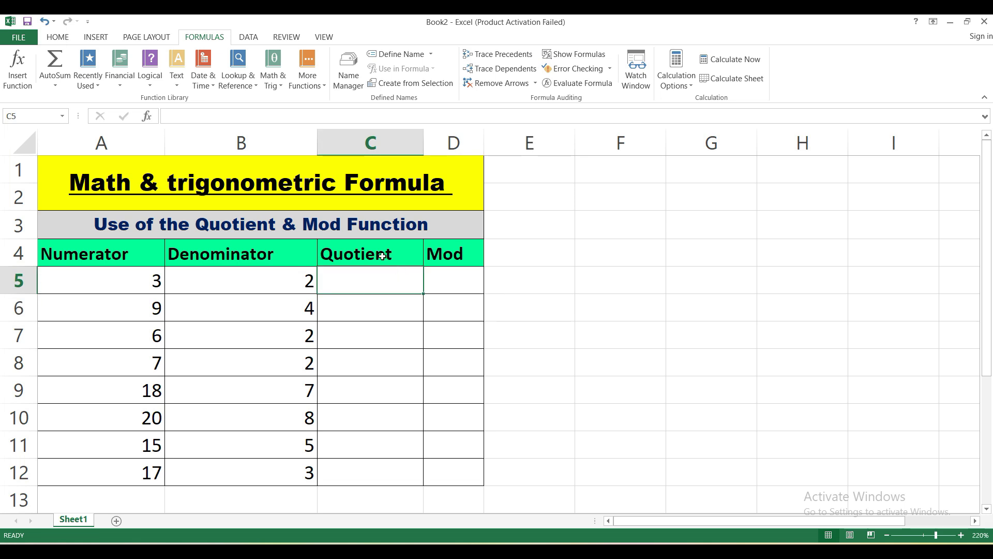
pyautogui.click(382, 256)
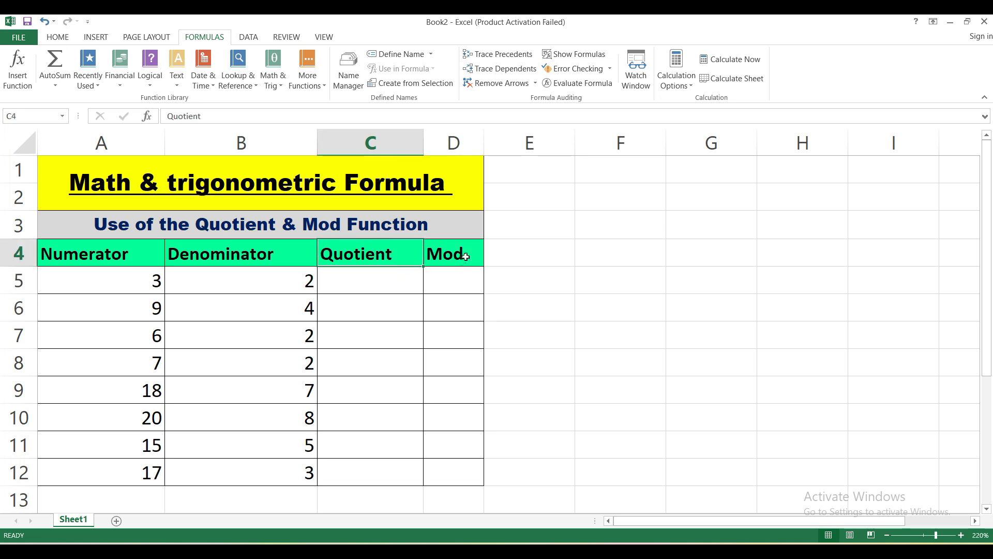
pyautogui.click(461, 262)
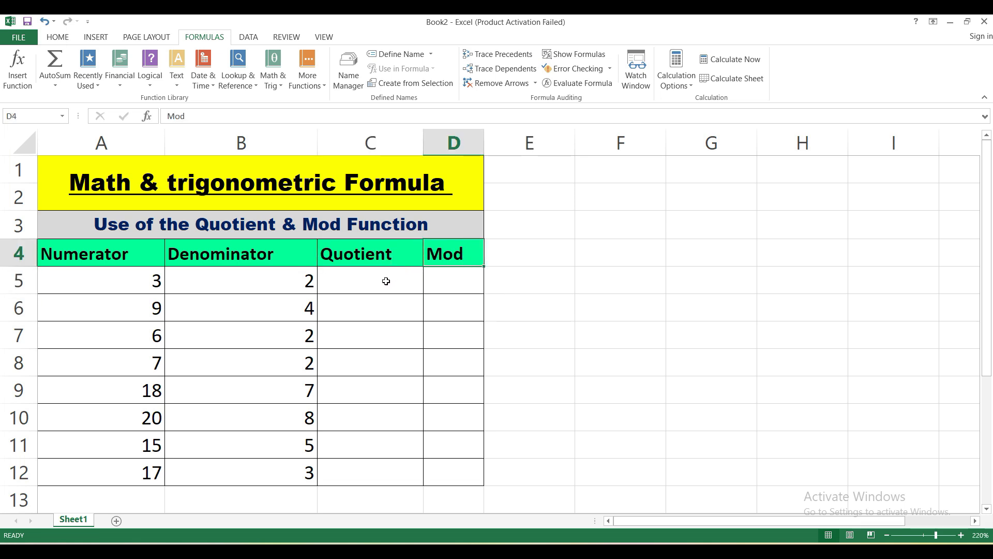
pyautogui.click(386, 281)
pyautogui.click(378, 255)
pyautogui.click(461, 254)
pyautogui.click(381, 254)
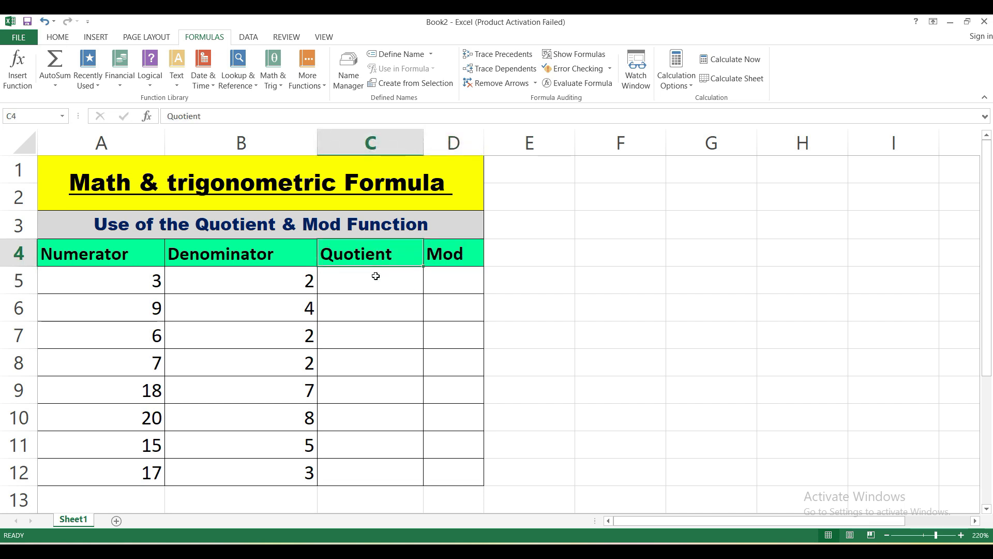
pyautogui.click(376, 276)
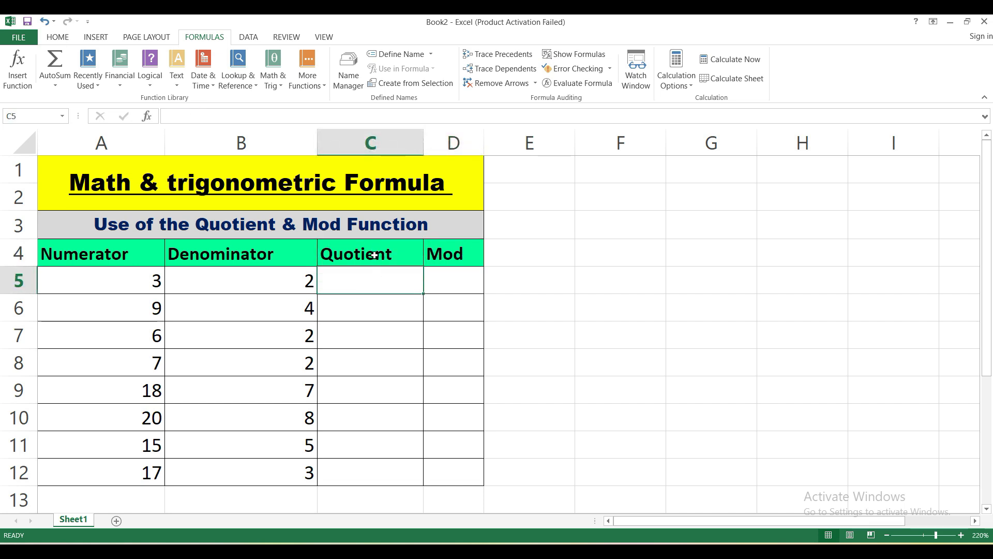
pyautogui.click(376, 252)
# Step: Enter the sample numbers 2 in cell F4 and 3 in cell G4
pyautogui.click(643, 259)
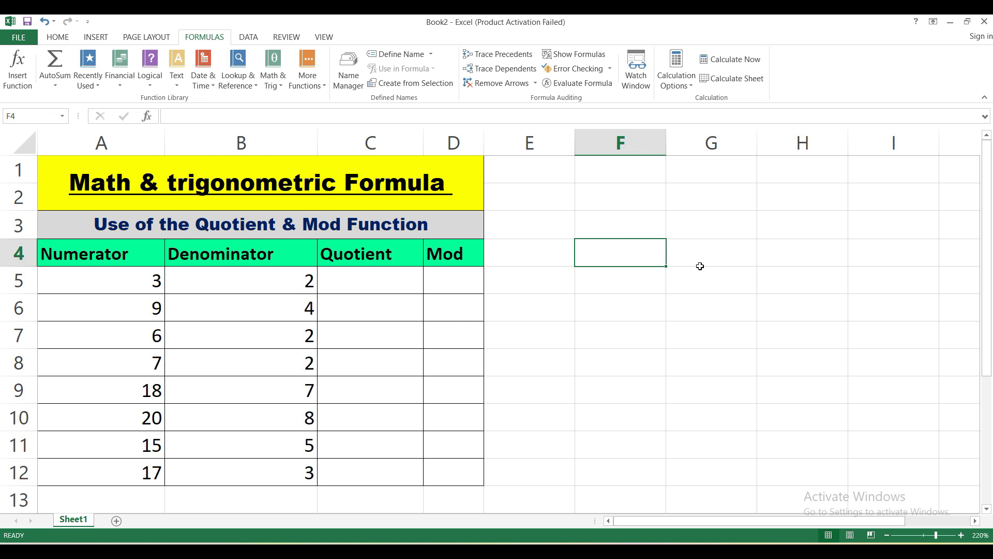
pyautogui.write('2')
pyautogui.press('Tab')
pyautogui.write('3')
pyautogui.press('Down')
# Step: Divide 3 by 2 in cell F5 with the formula =3/2
pyautogui.press('Up')
pyautogui.press('Left')
pyautogui.press('Down')
pyautogui.write('=')
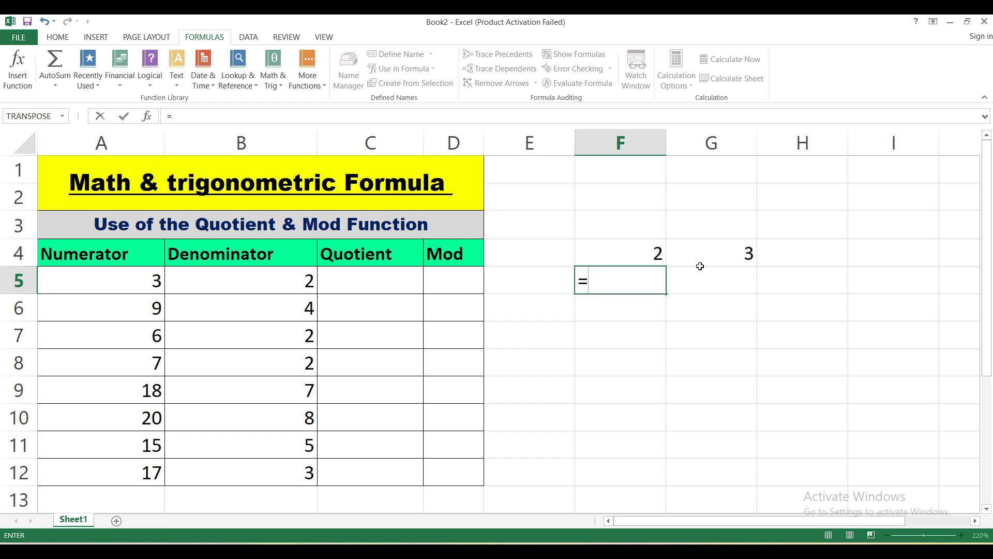
pyautogui.write('3/2')
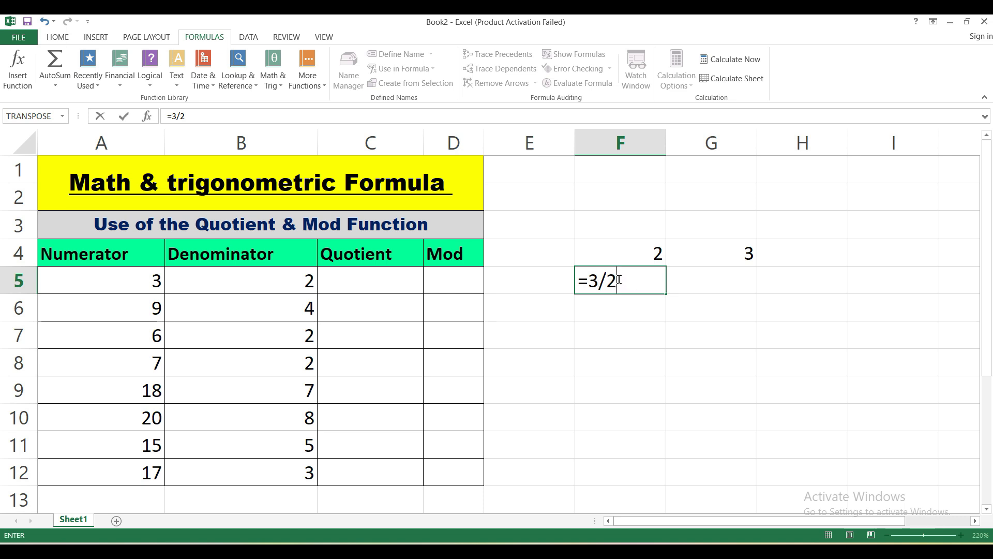
pyautogui.press('Return')
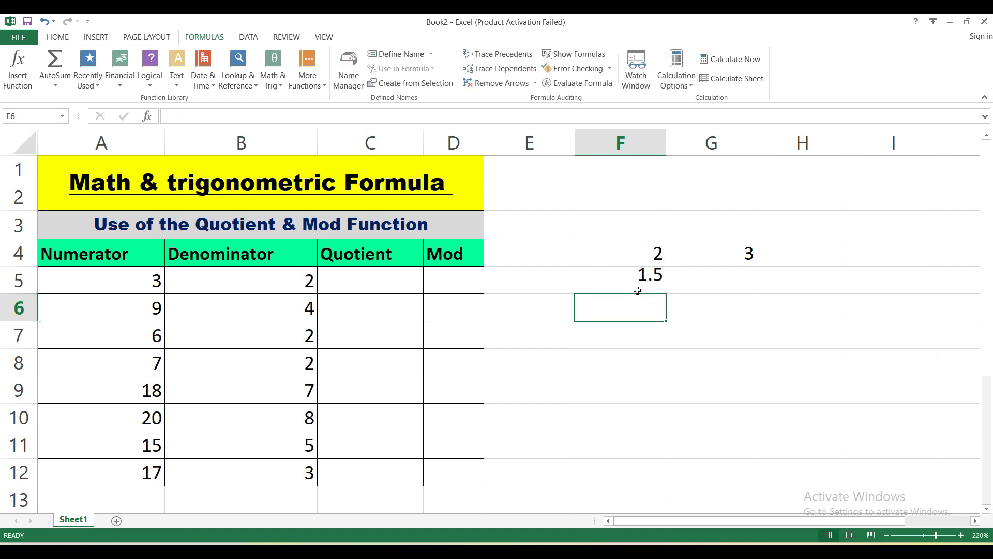
pyautogui.click(643, 282)
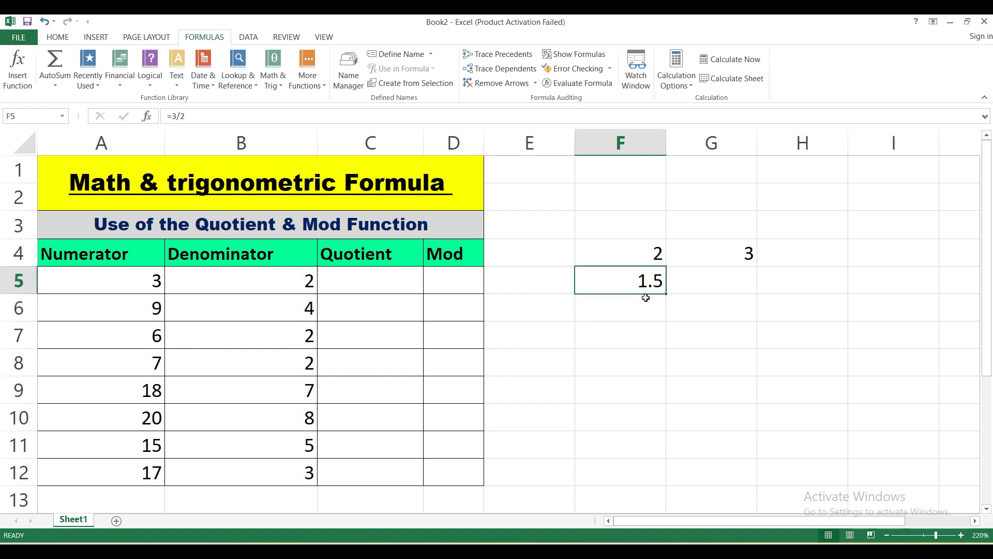
# Step: Write the whole part 1 in cell G5 and the decimal part .5 in cell H5
pyautogui.click(645, 297)
pyautogui.click(640, 280)
pyautogui.click(688, 290)
pyautogui.write('1')
pyautogui.press('Return')
pyautogui.click(753, 285)
pyautogui.press('Right')
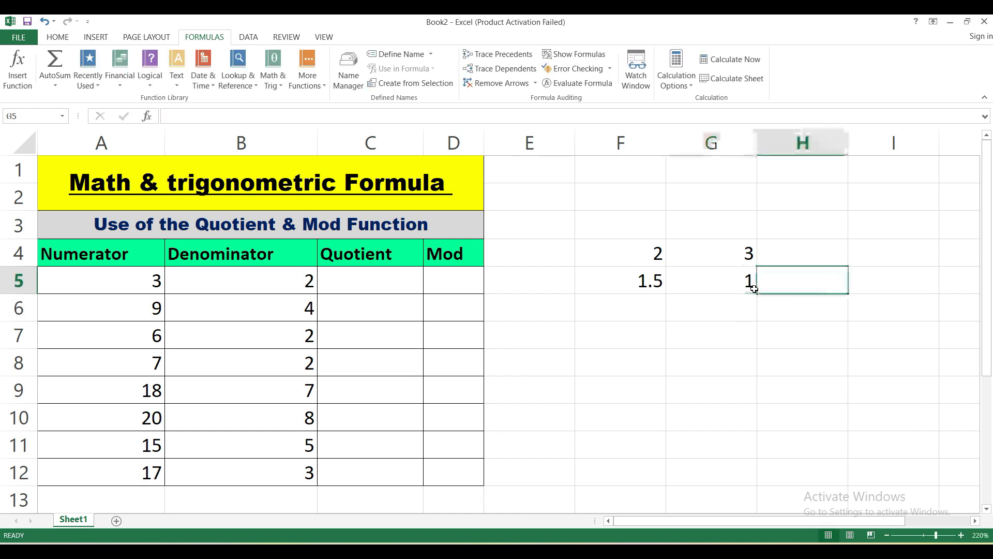
pyautogui.write('.5')
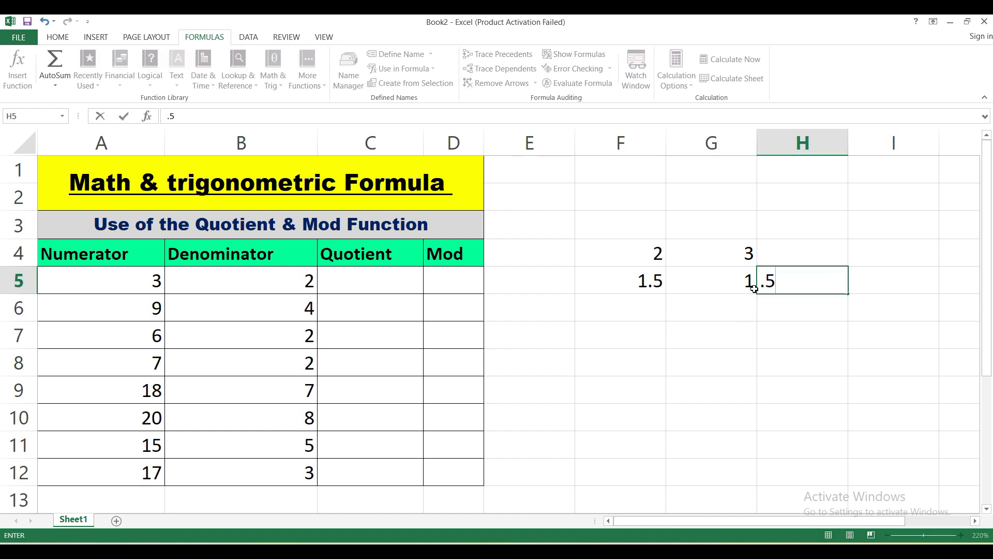
pyautogui.press('Return')
pyautogui.click(834, 282)
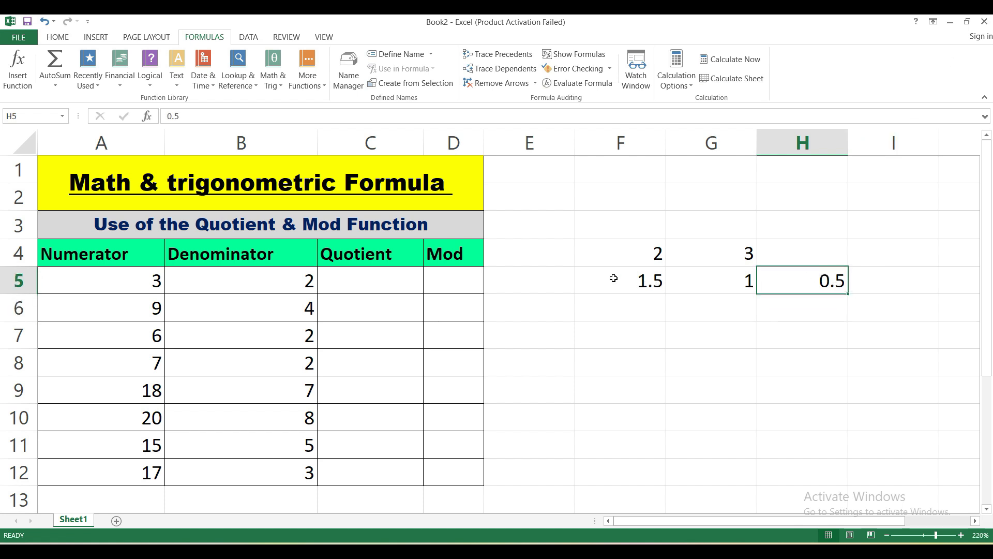
# Step: Clear the sample values from cells F4:H5
pyautogui.moveTo(638, 257); pyautogui.dragTo(857, 301)
pyautogui.press('Delete')
pyautogui.click(721, 306)
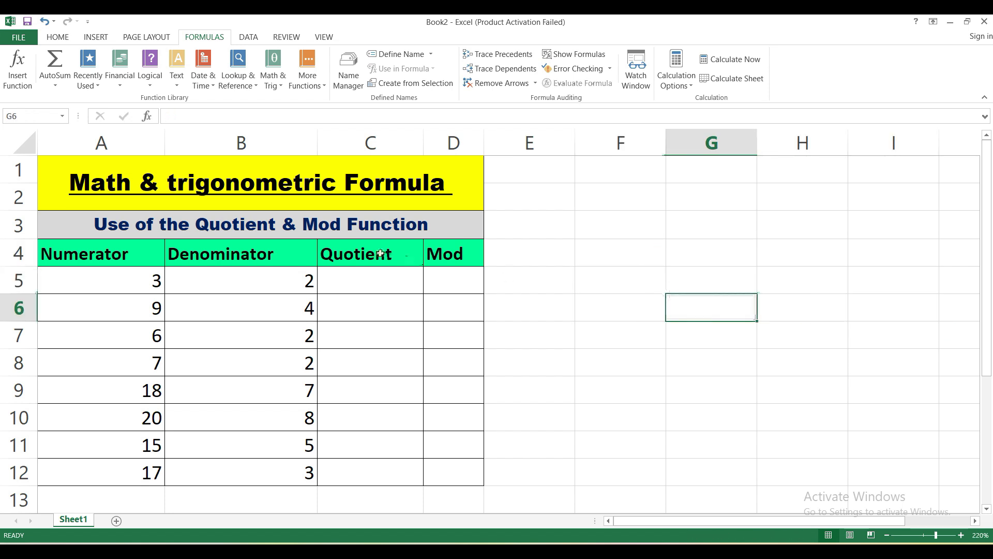
pyautogui.click(377, 261)
pyautogui.click(373, 274)
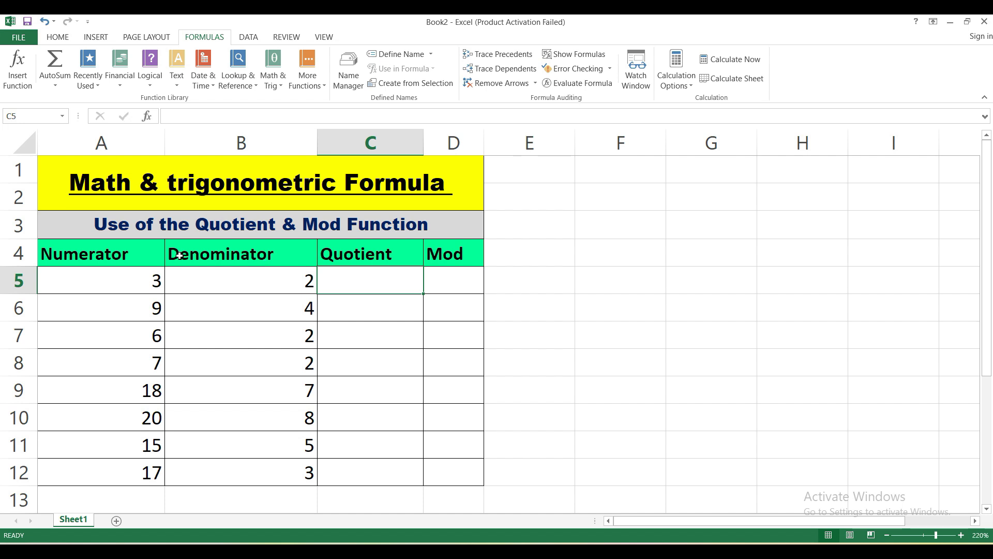
pyautogui.click(229, 282)
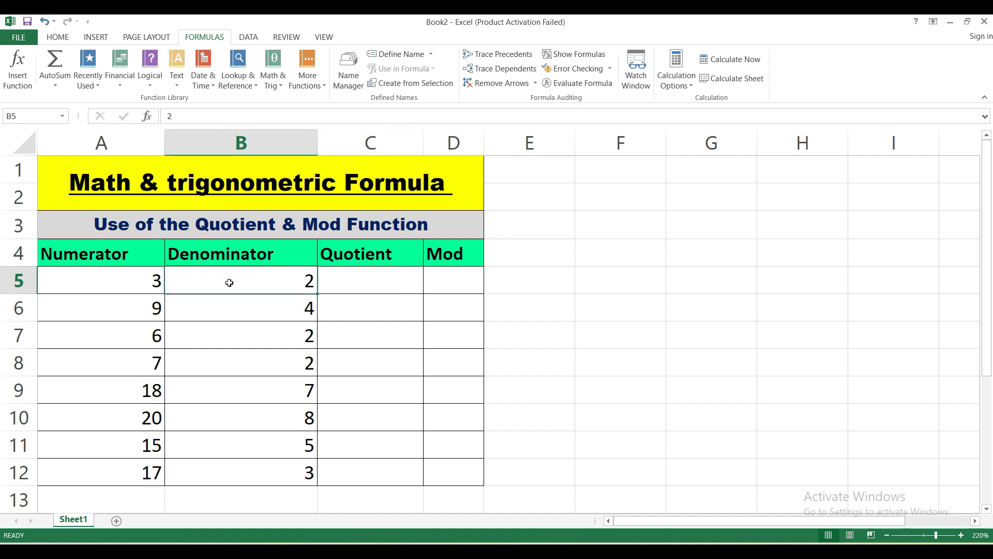
pyautogui.moveTo(124, 281); pyautogui.dragTo(133, 471)
pyautogui.moveTo(269, 284); pyautogui.dragTo(290, 471)
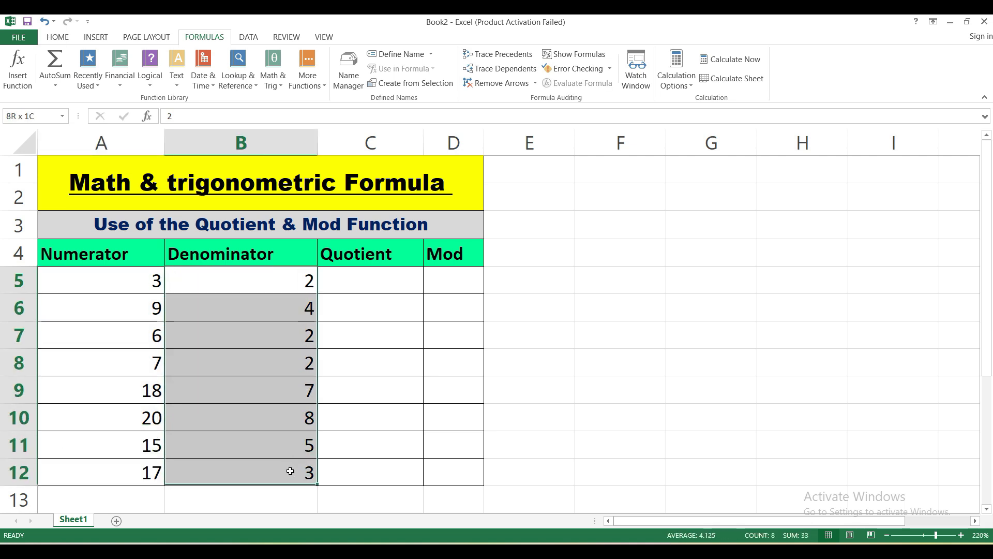
# Step: Enter the formula =QUOTIENT(A5,B5) in cell C5 to get the integer part of the first division
pyautogui.click(372, 279)
pyautogui.write('=')
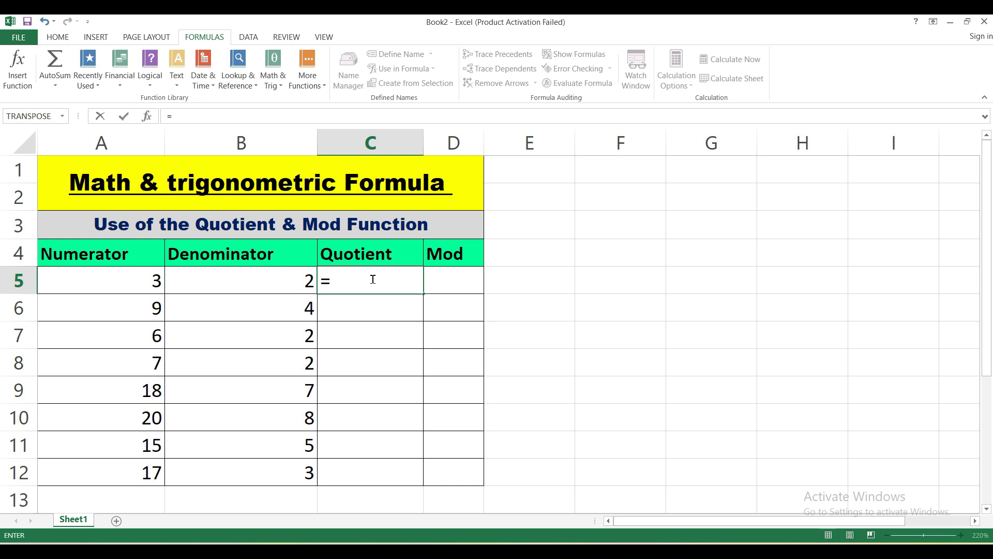
pyautogui.write('qu')
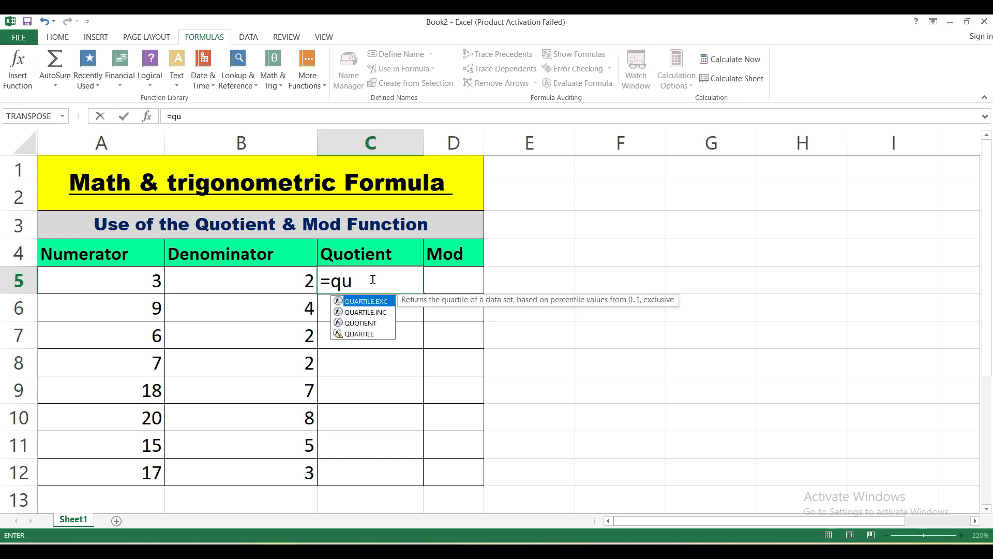
pyautogui.press('Down')
pyautogui.press('Down')
pyautogui.press('Tab')
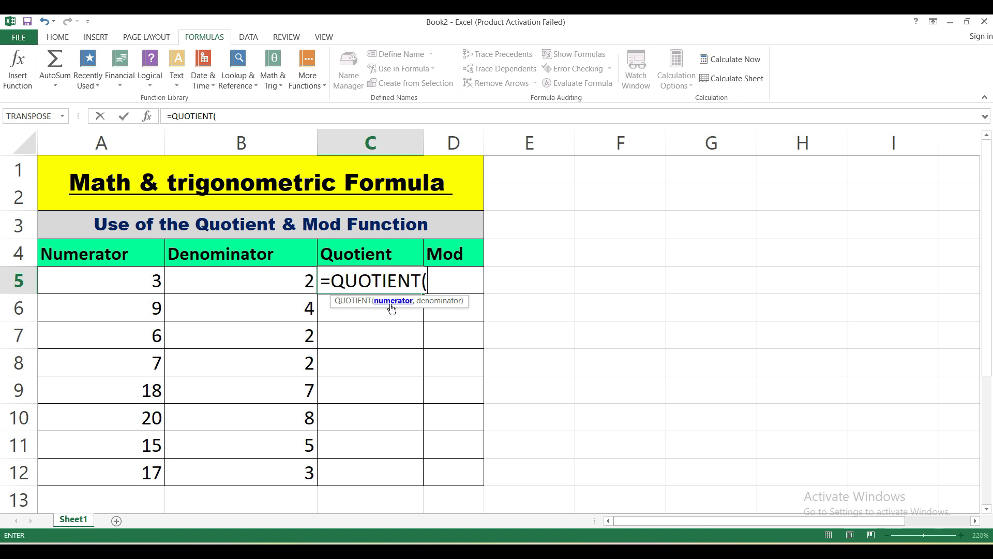
pyautogui.click(95, 280)
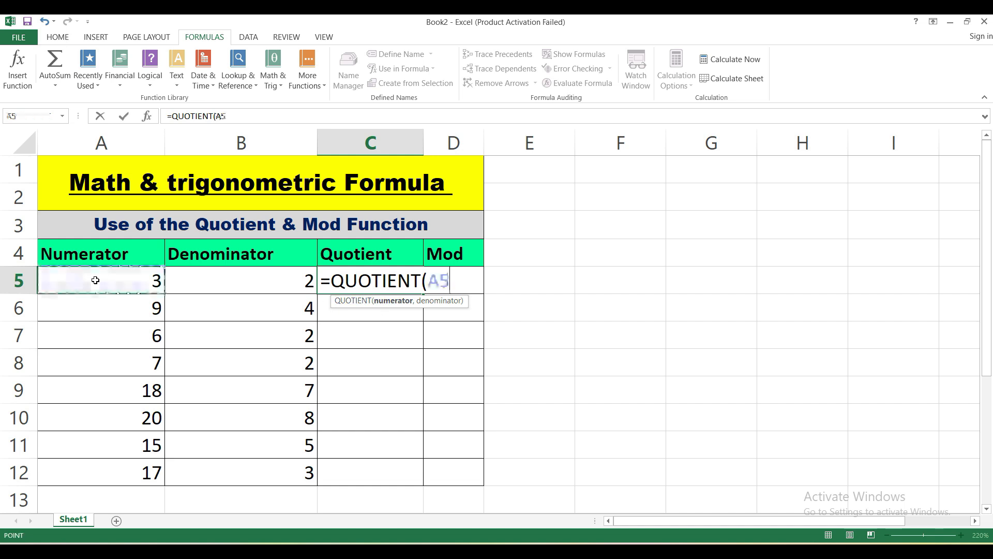
pyautogui.write(',')
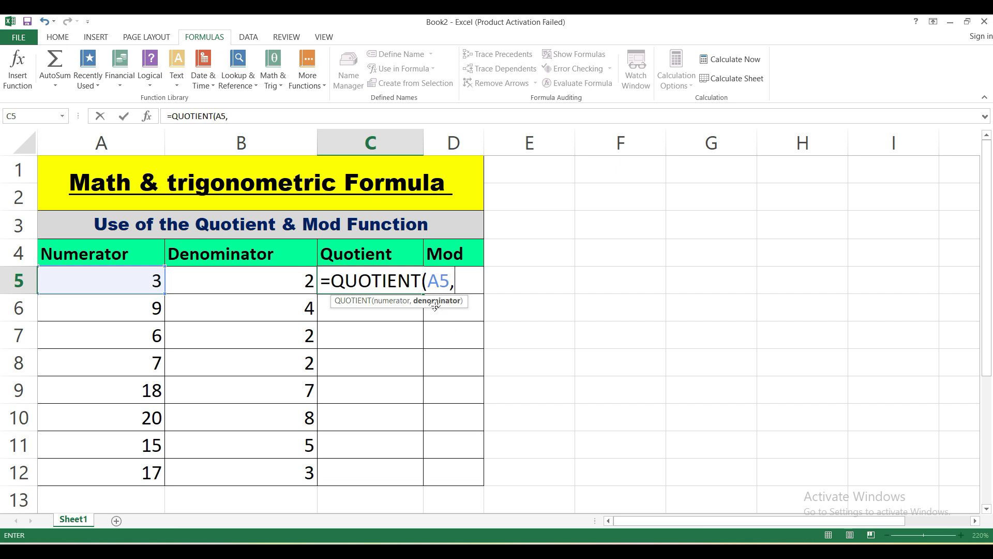
pyautogui.click(262, 284)
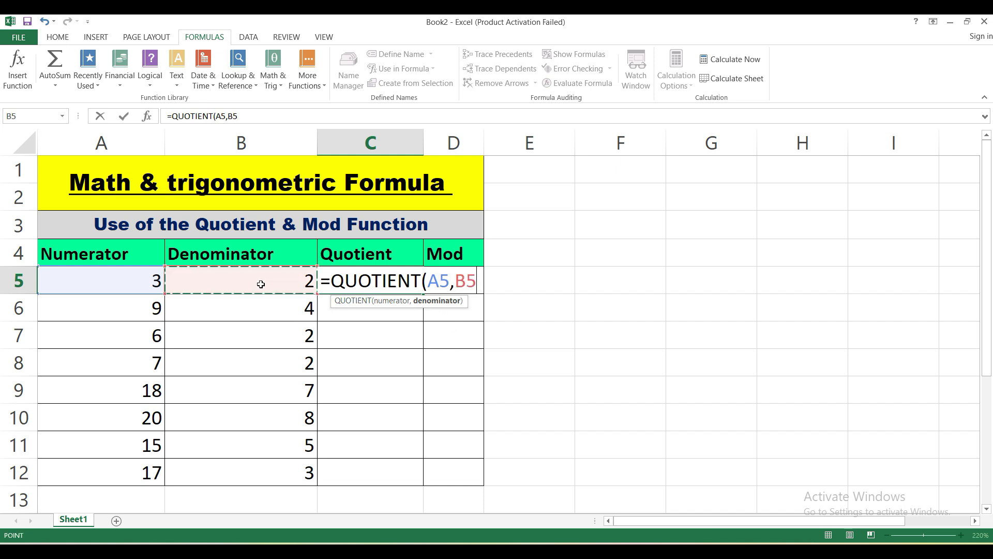
pyautogui.write(')')
pyautogui.press('Return')
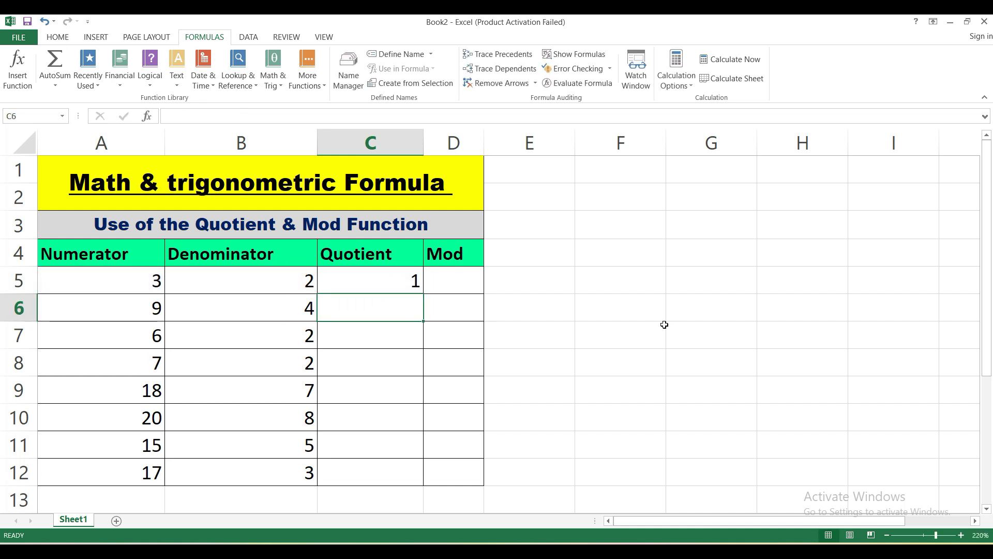
pyautogui.click(344, 281)
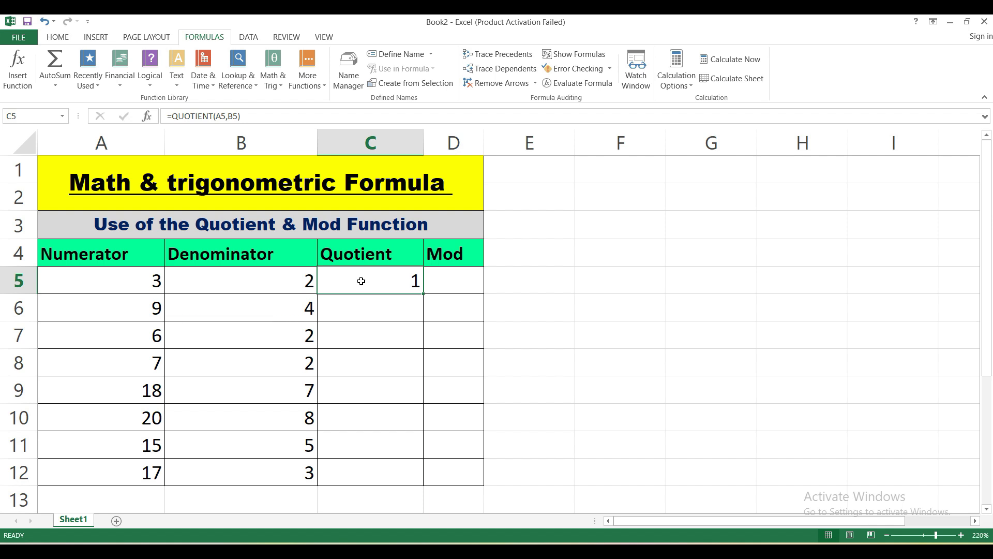
# Step: Enter =3/2 in cell F5 as an ordinary division to compare with the quotient in C5
pyautogui.click(618, 286)
pyautogui.write('=')
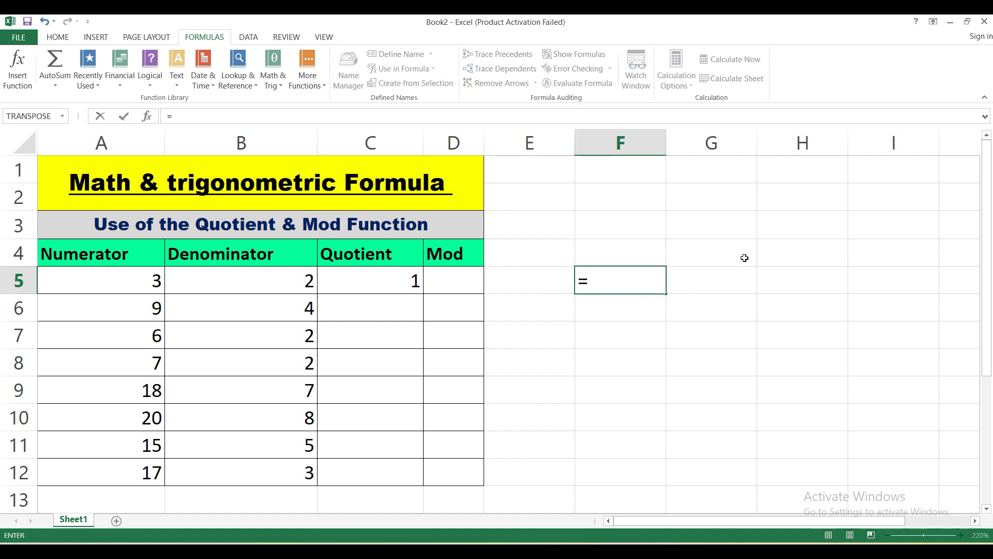
pyautogui.write('3/2')
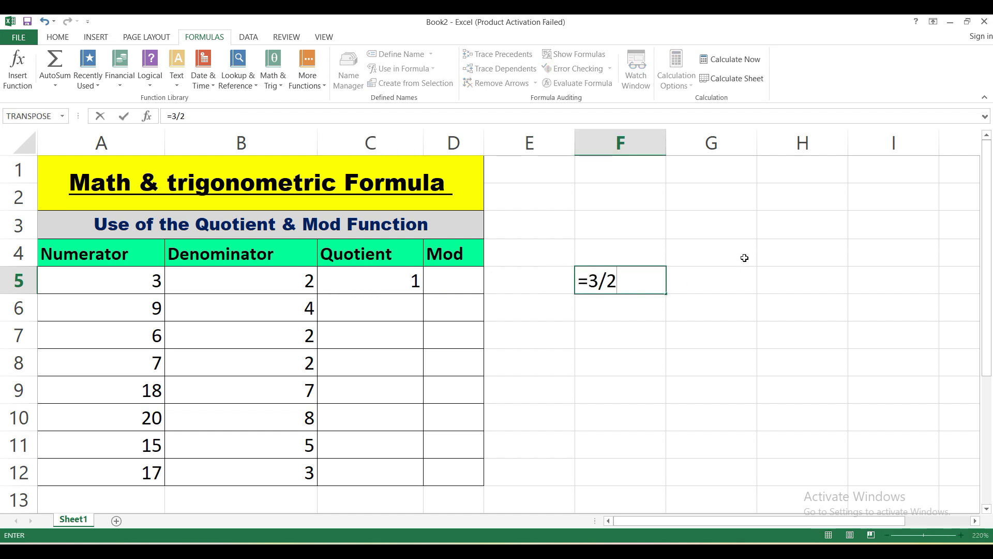
pyautogui.press('Return')
pyautogui.click(632, 273)
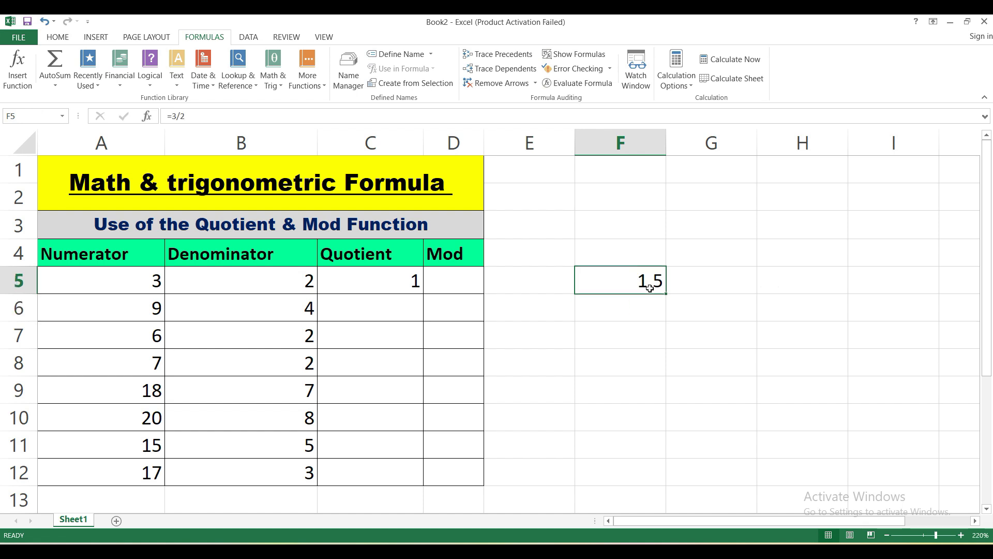
pyautogui.click(374, 279)
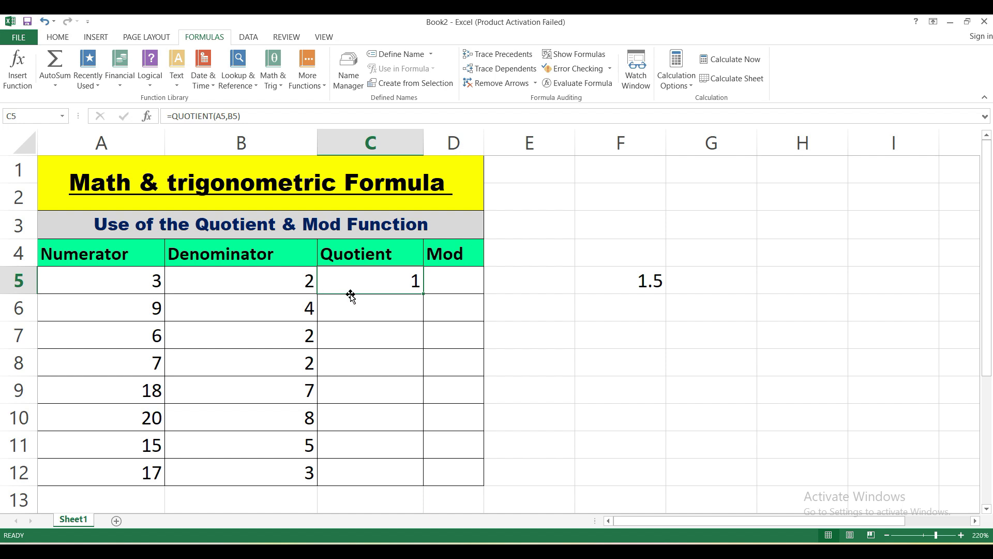
# Step: Enter the formula =QUOTIENT(A6,B6) in cell C6 for the second division
pyautogui.click(356, 311)
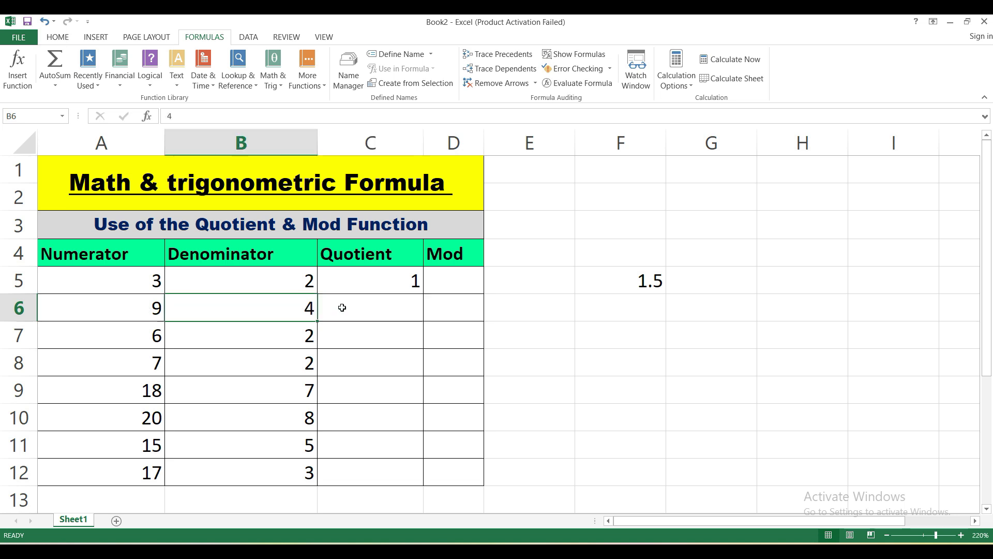
pyautogui.write('=')
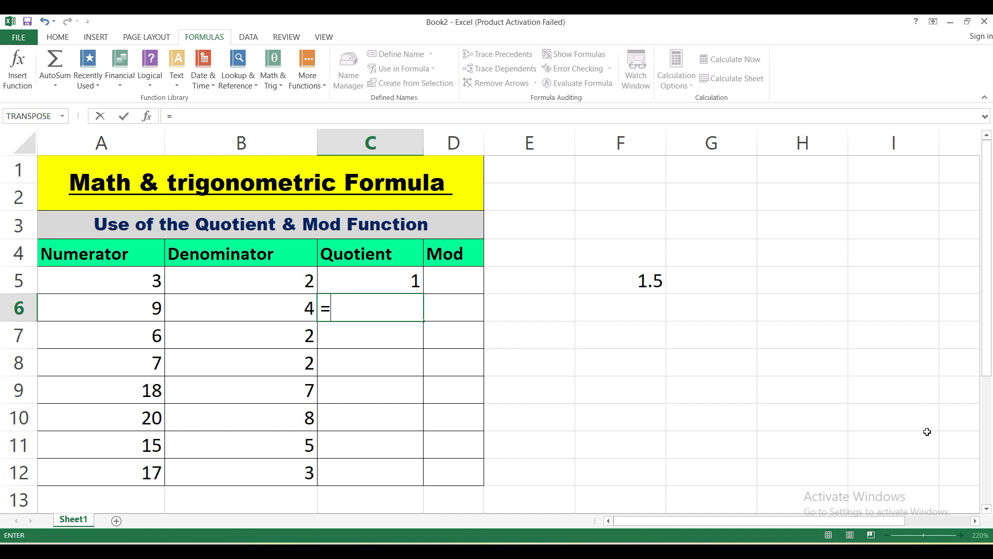
pyautogui.write('qu')
pyautogui.press('Down')
pyautogui.press('Down')
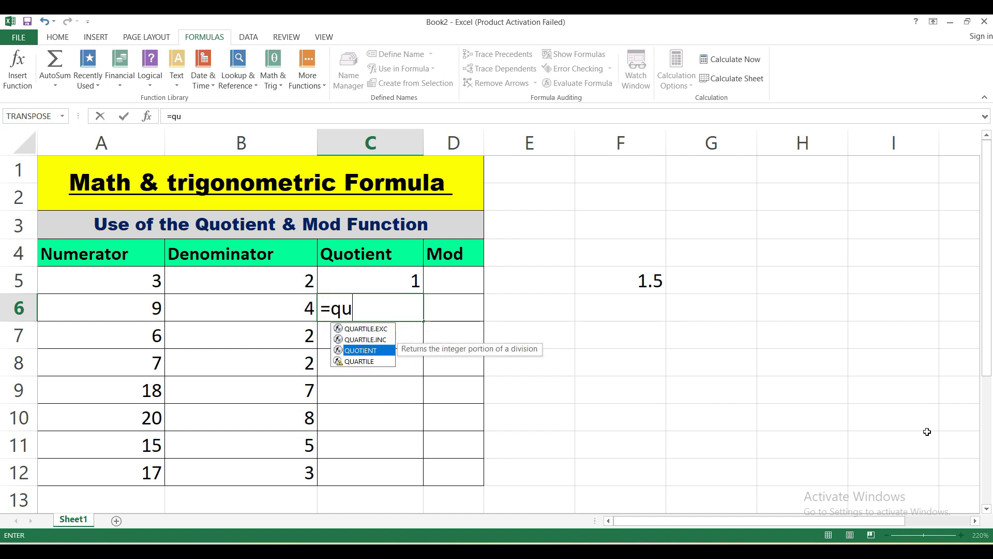
pyautogui.press('Tab')
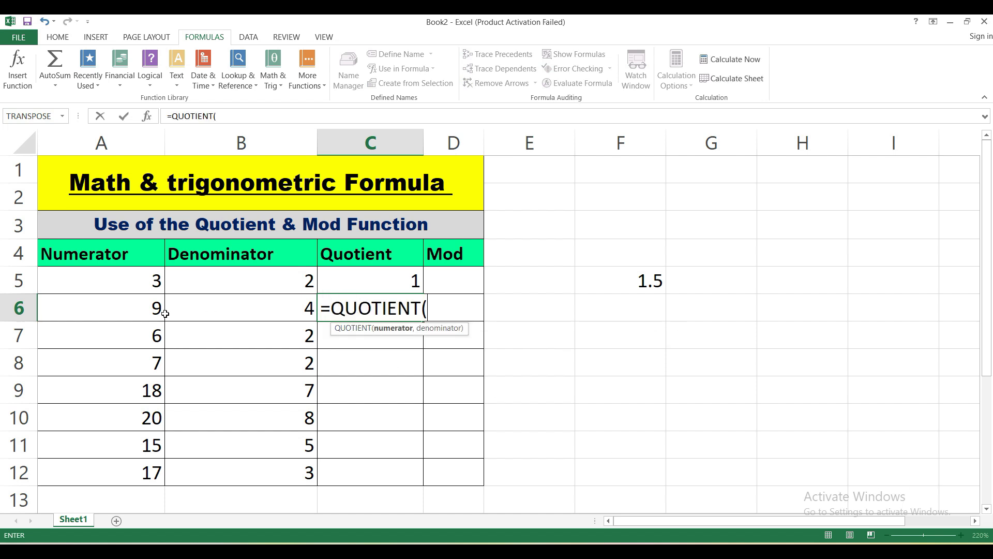
pyautogui.click(144, 311)
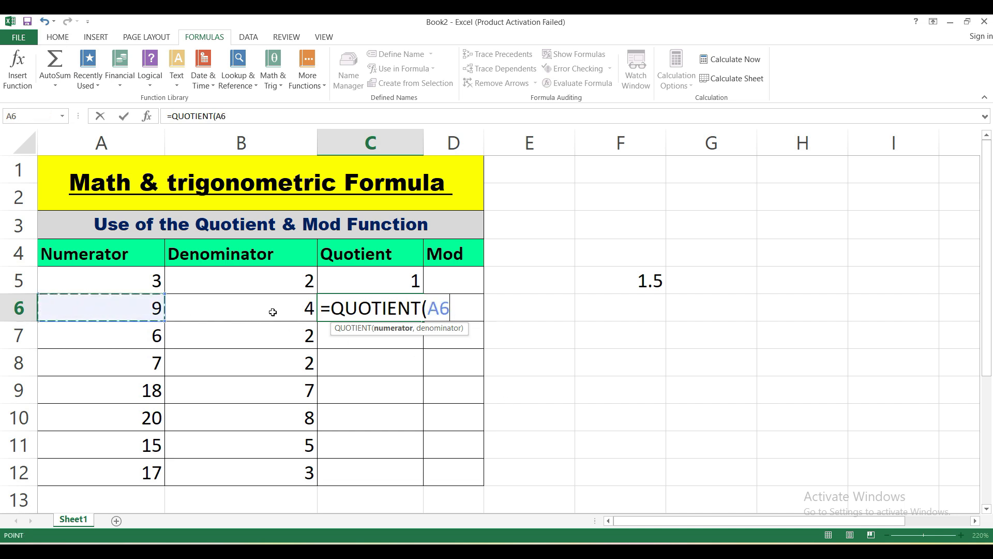
pyautogui.write(',')
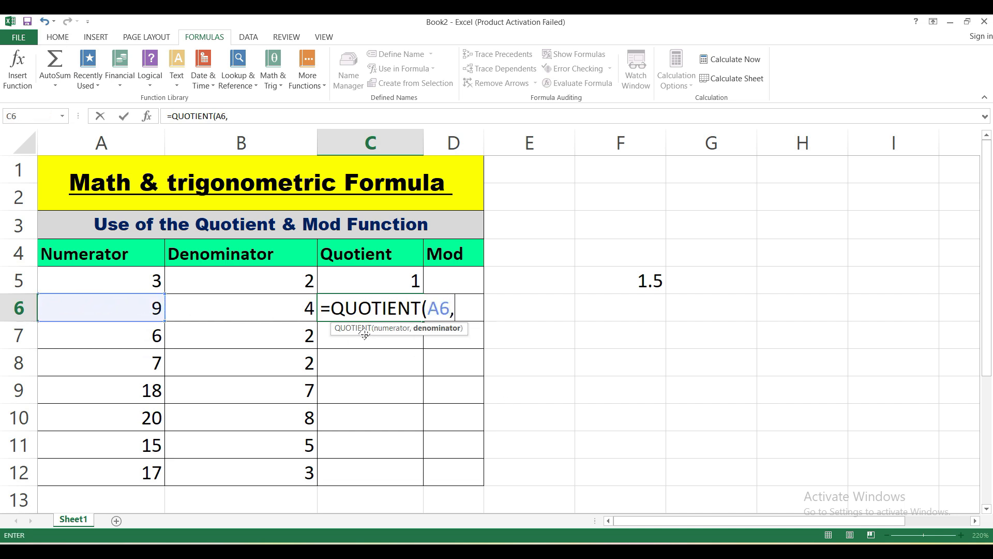
pyautogui.click(258, 301)
pyautogui.write(')')
pyautogui.press('Return')
pyautogui.click(384, 310)
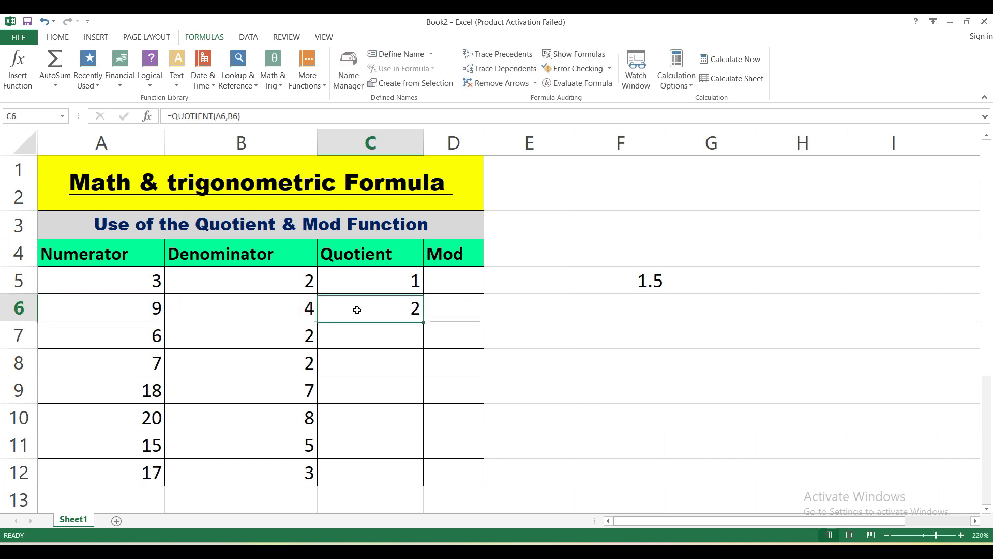
# Step: Write a trial value of 1 in cell E6 beside the second division and delete it
pyautogui.press('Left')
pyautogui.press('Left')
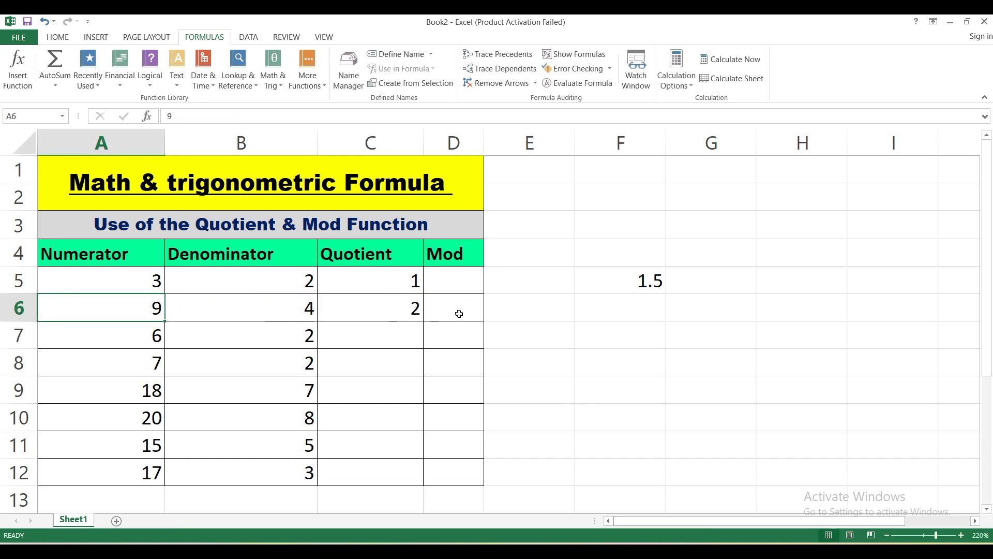
pyautogui.click(408, 308)
pyautogui.click(558, 311)
pyautogui.write('1')
pyautogui.press('Return')
pyautogui.click(565, 312)
pyautogui.press('Delete')
pyautogui.click(566, 329)
pyautogui.click(396, 309)
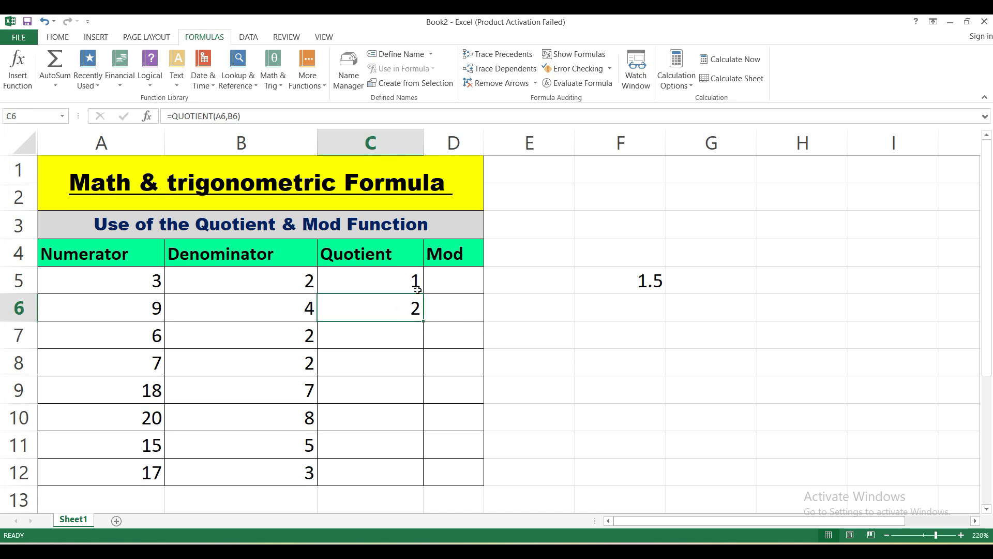
# Step: Fill the QUOTIENT formula from cell C5 down to C12 for the remaining divisions
pyautogui.click(416, 289)
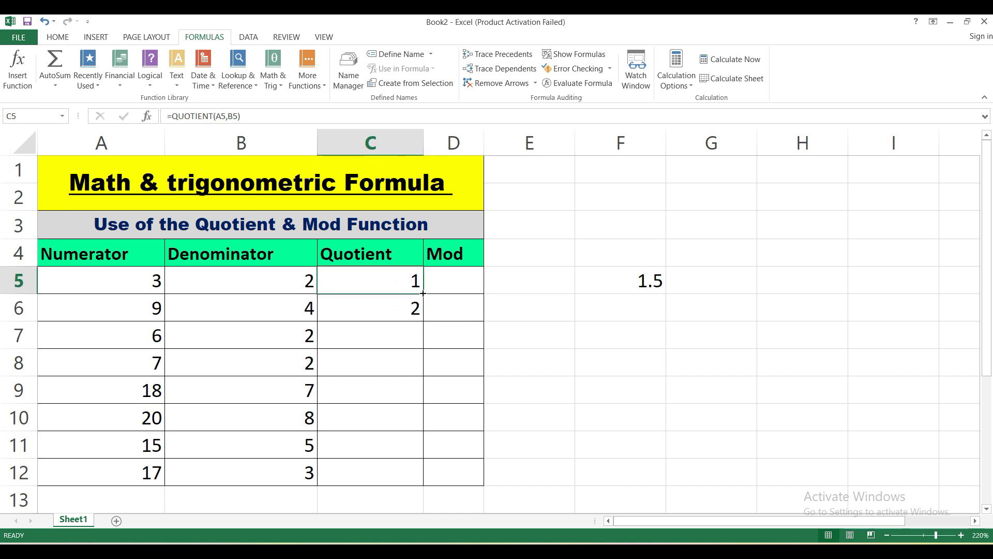
pyautogui.click(384, 336)
pyautogui.click(285, 338)
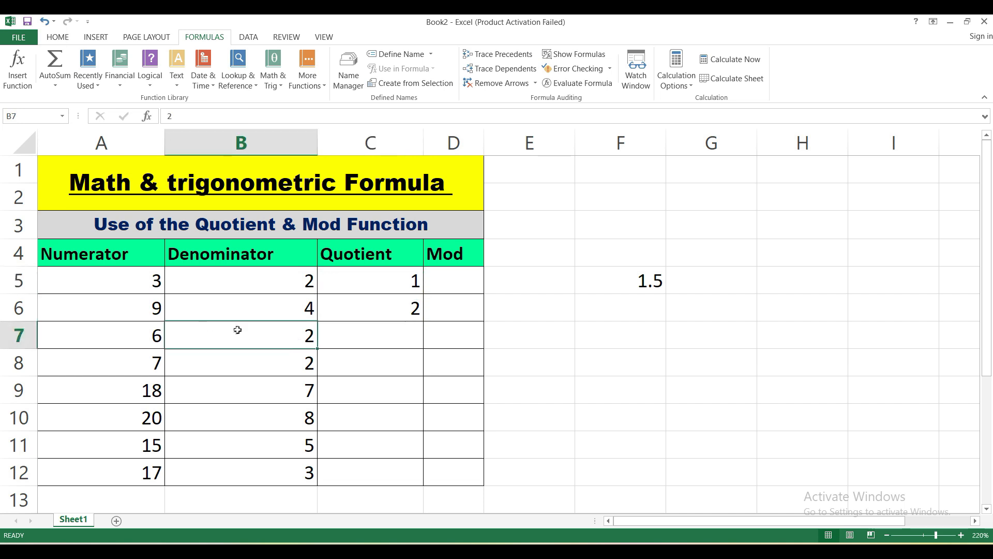
pyautogui.click(362, 336)
pyautogui.moveTo(419, 288); pyautogui.dragTo(423, 483)
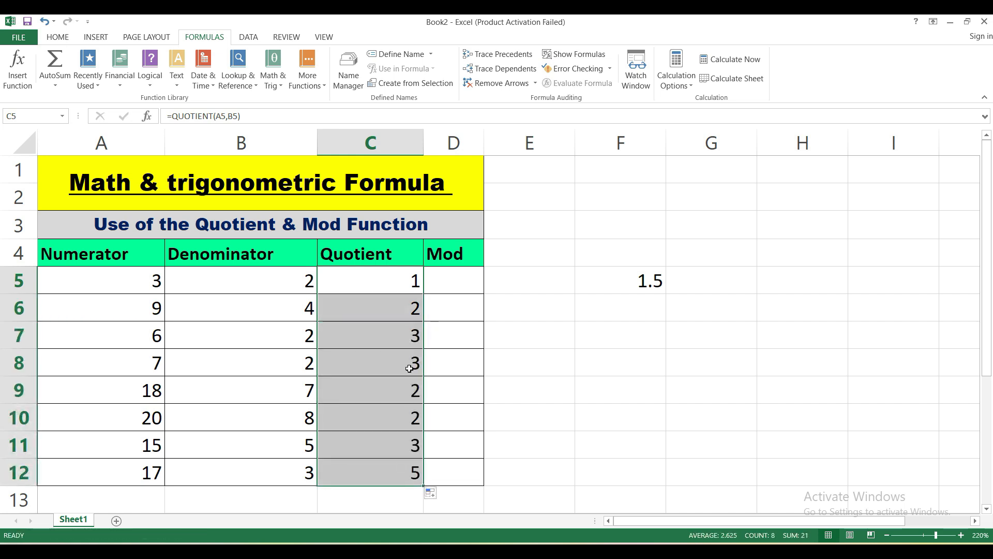
# Step: Enter =20/8 in cell F10 as an ordinary division to compare with the quotient in C10
pyautogui.click(408, 342)
pyautogui.click(372, 425)
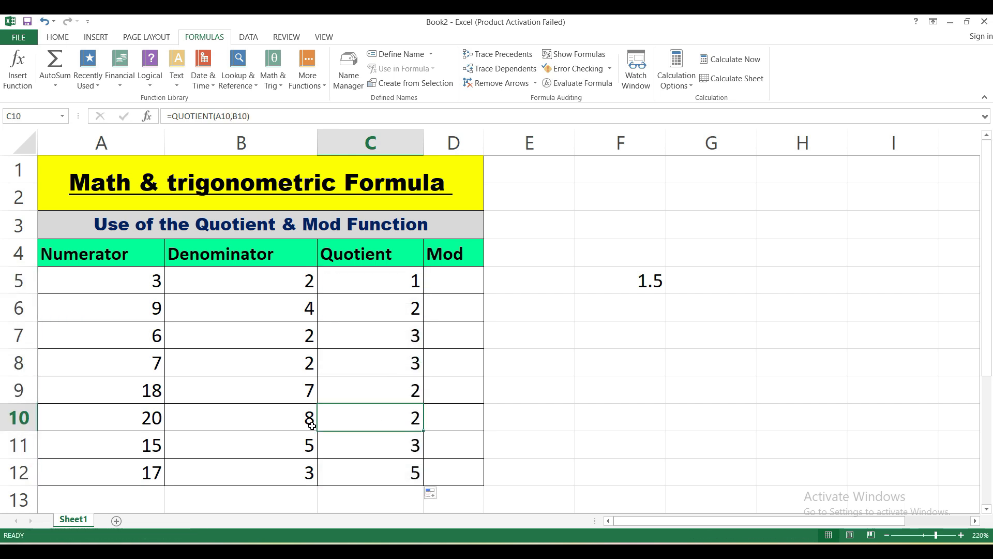
pyautogui.click(287, 420)
pyautogui.click(150, 423)
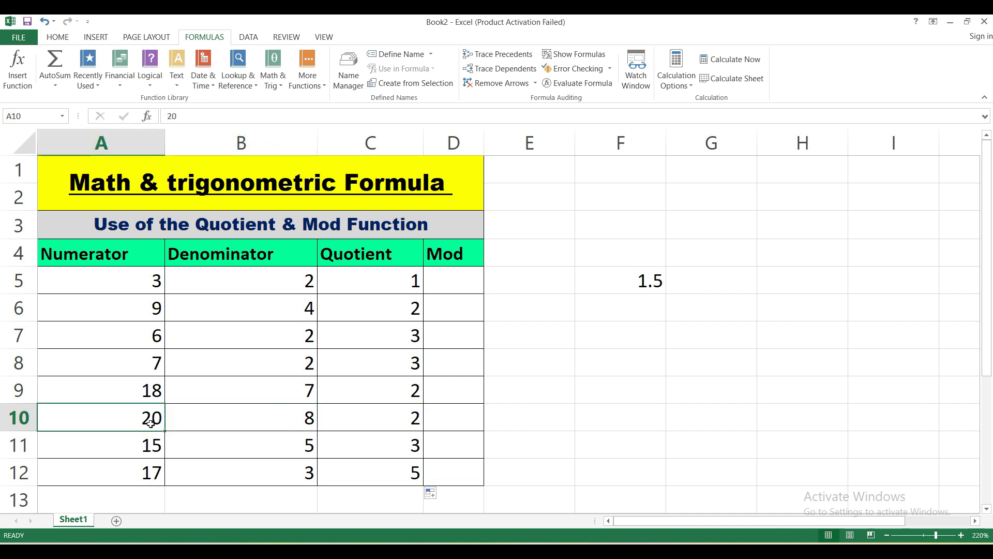
pyautogui.click(291, 414)
pyautogui.click(133, 420)
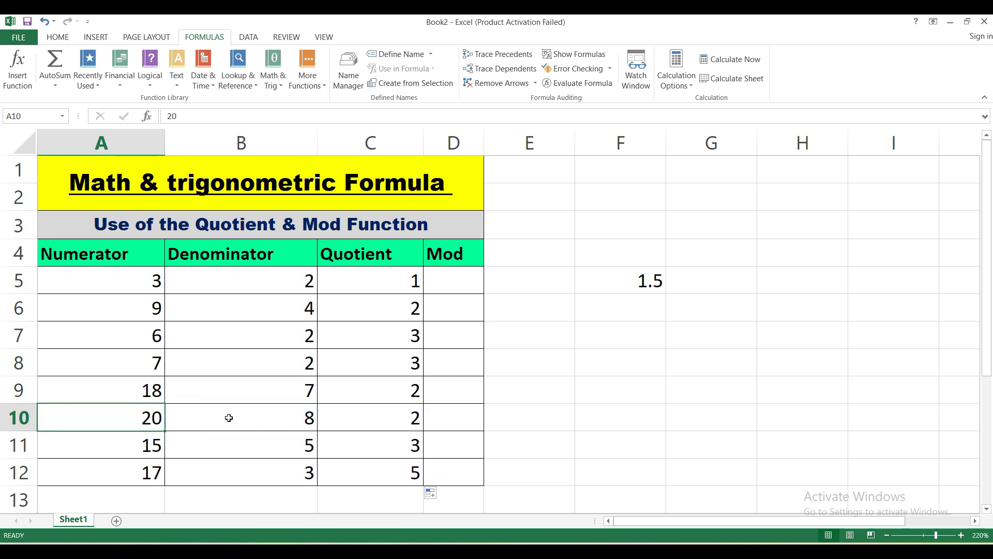
pyautogui.click(388, 415)
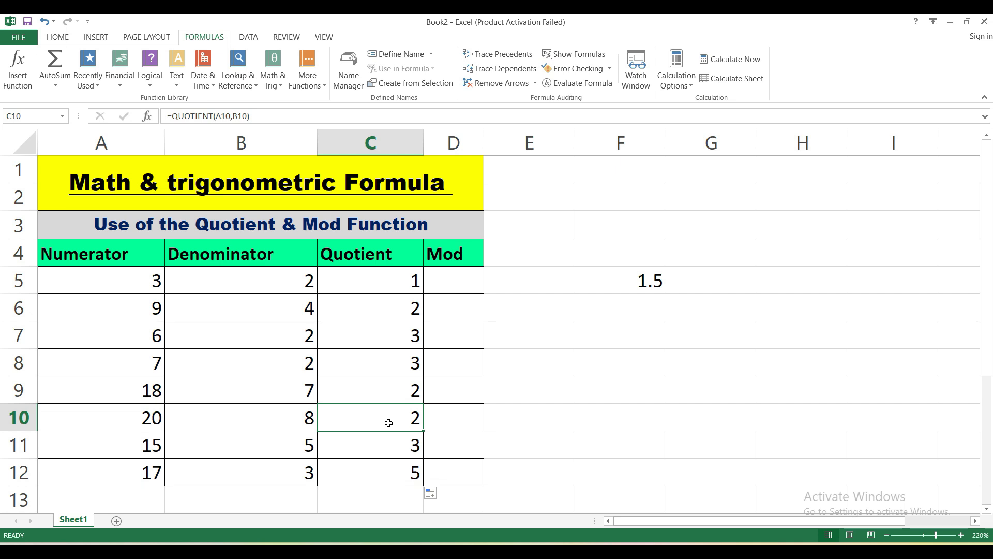
pyautogui.click(641, 415)
pyautogui.write('=')
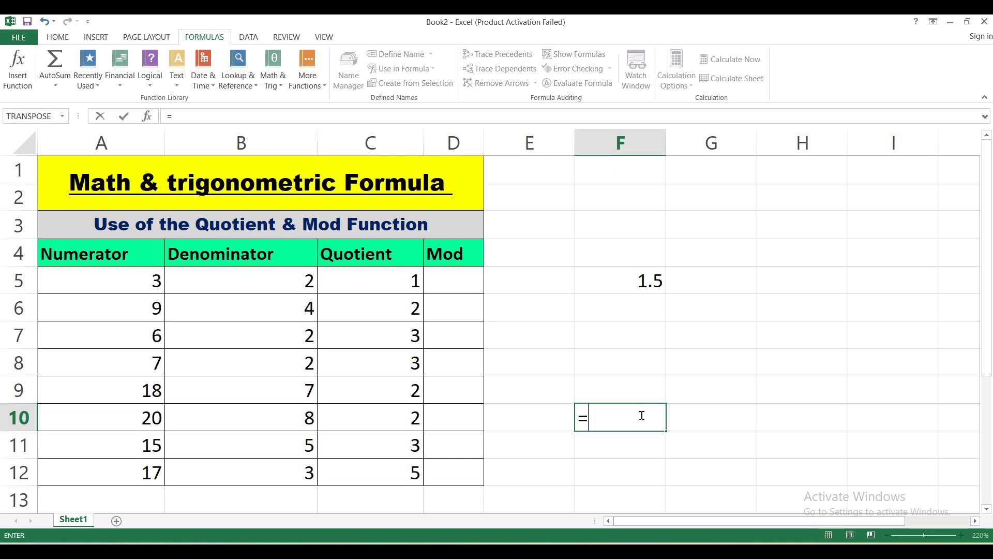
pyautogui.write('20/8')
pyautogui.press('Return')
pyautogui.click(633, 421)
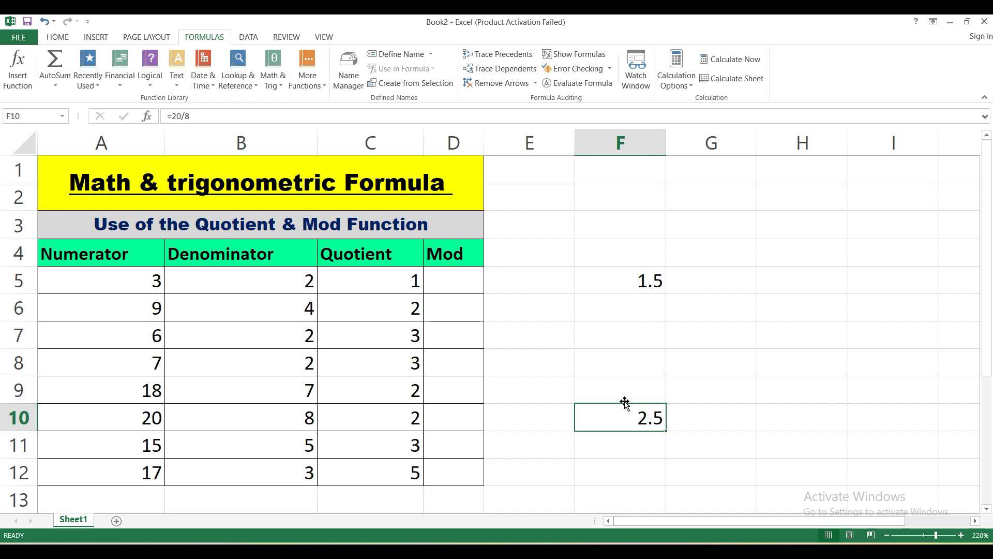
# Step: Clear the ordinary division results from the range F4:G10
pyautogui.moveTo(647, 258); pyautogui.dragTo(678, 417)
pyautogui.press('Delete')
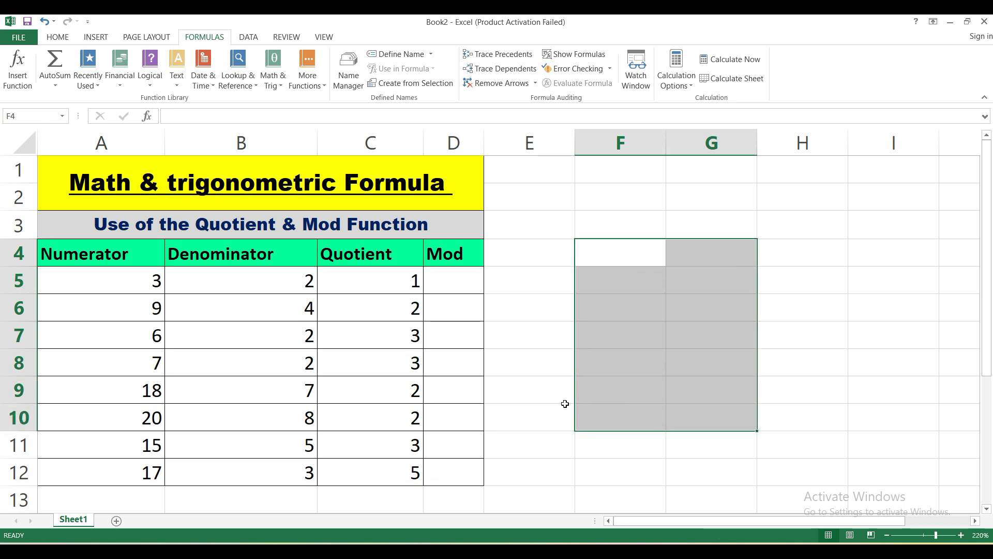
pyautogui.click(626, 359)
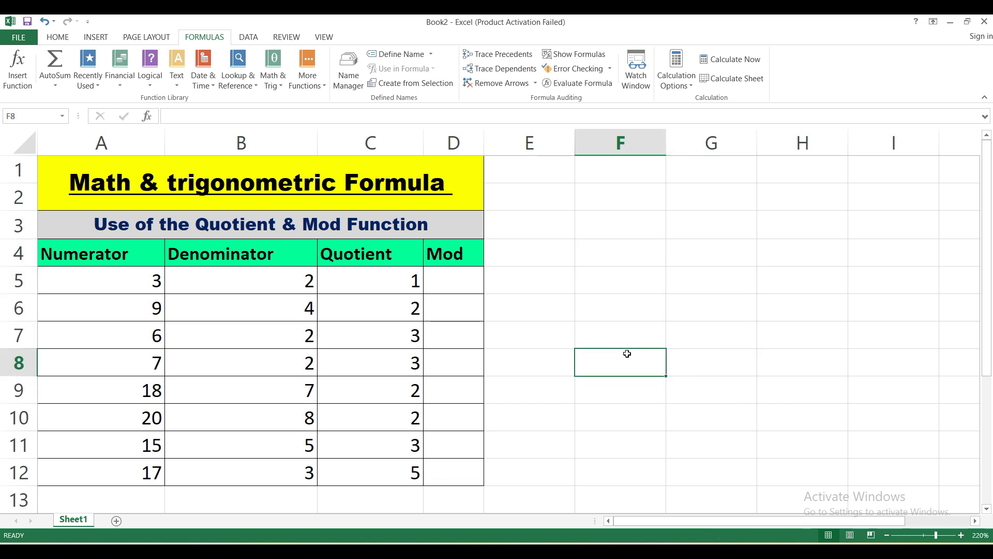
# Step: Examine how the numerator, denominator and quotient relate in row 5
pyautogui.click(279, 280)
pyautogui.click(122, 277)
pyautogui.click(200, 277)
pyautogui.click(115, 279)
pyautogui.click(395, 282)
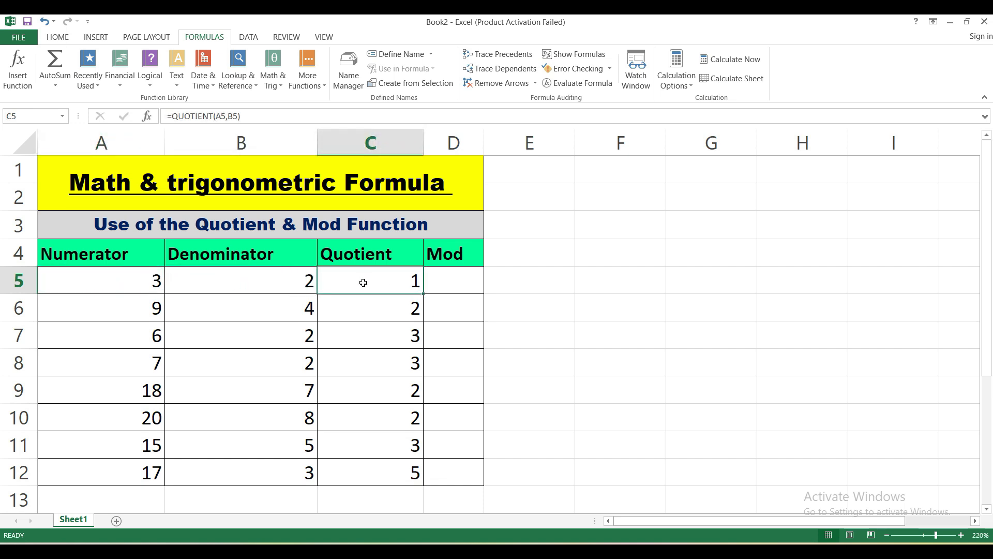
pyautogui.click(264, 278)
pyautogui.click(150, 278)
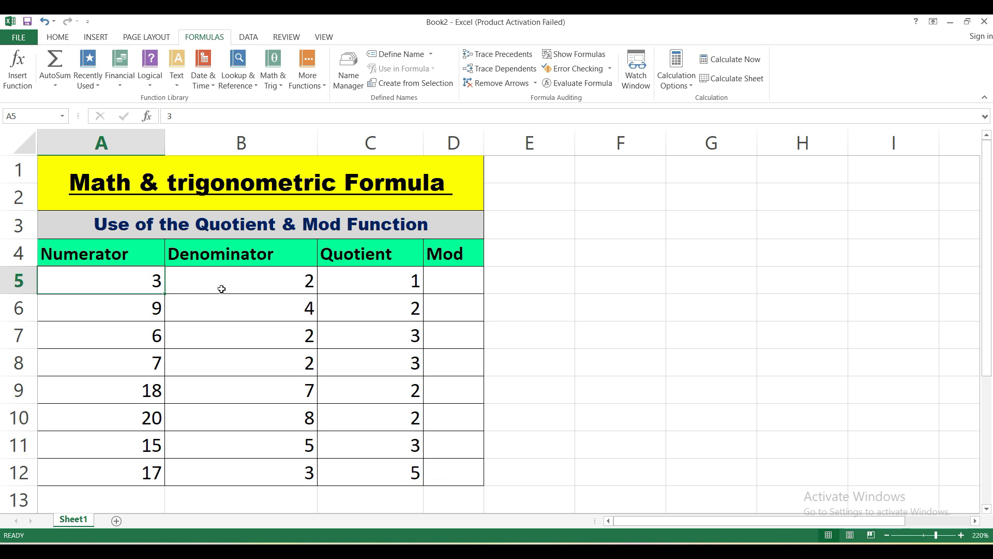
# Step: Enter the formula =MOD(A5,B5) in cell D5 to get the remainder of the first division
pyautogui.click(437, 286)
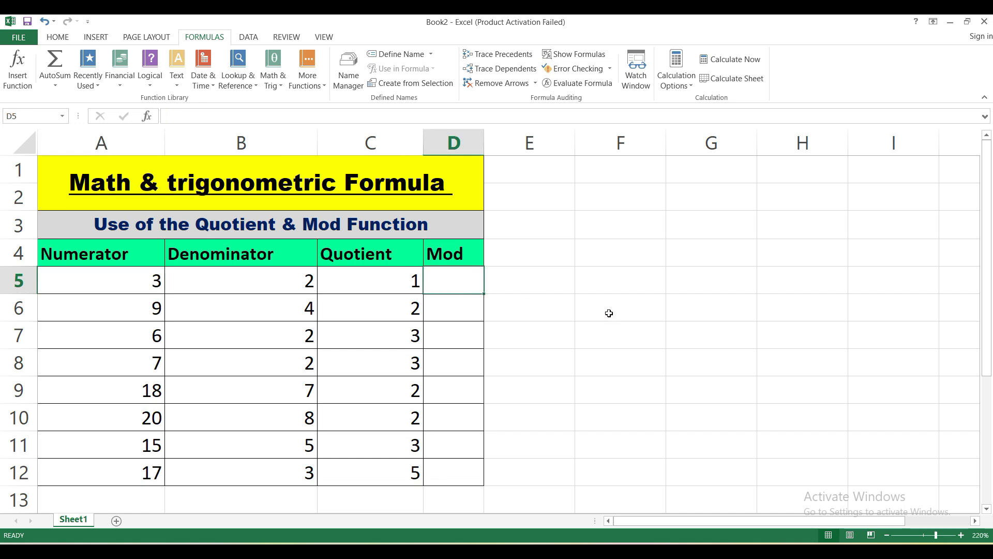
pyautogui.write('=')
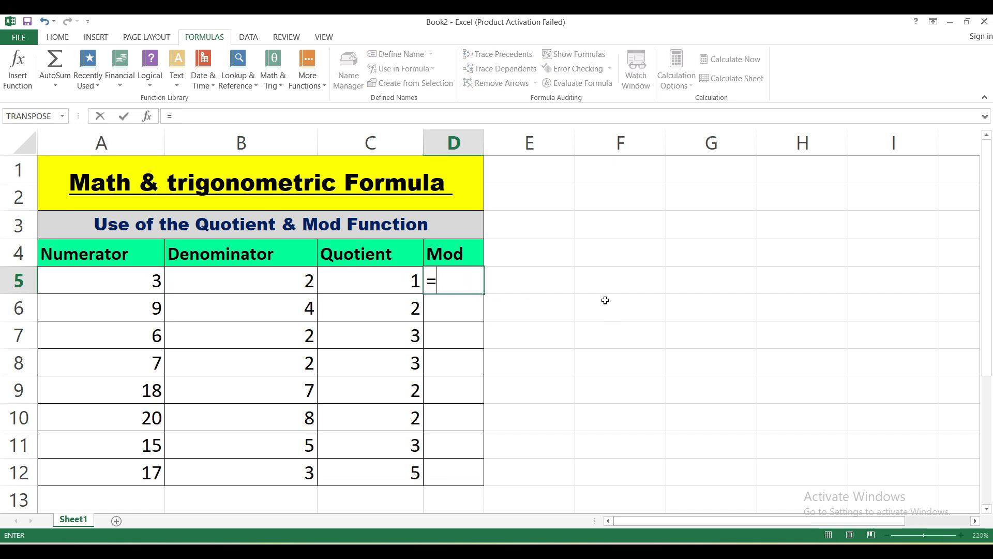
pyautogui.write('mod')
pyautogui.press('Tab')
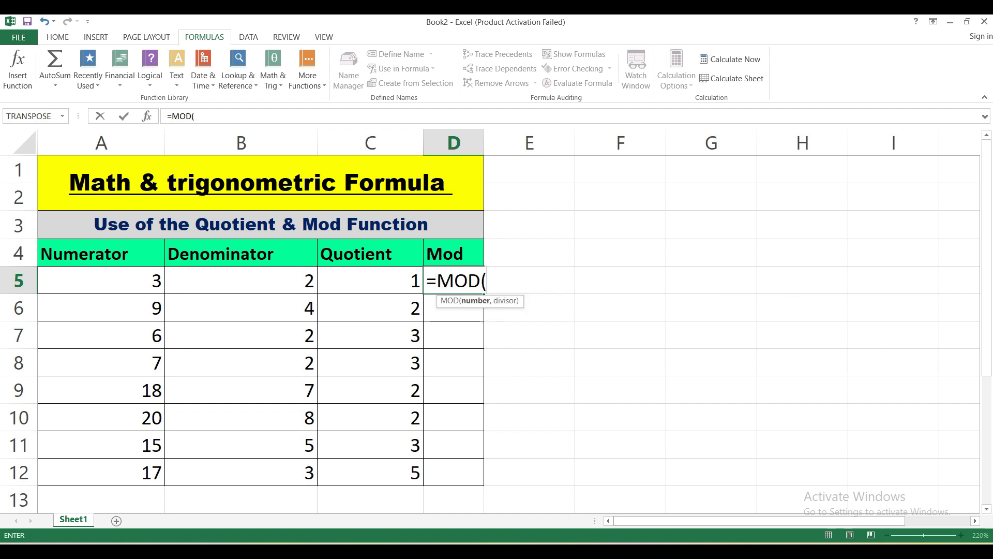
pyautogui.click(136, 281)
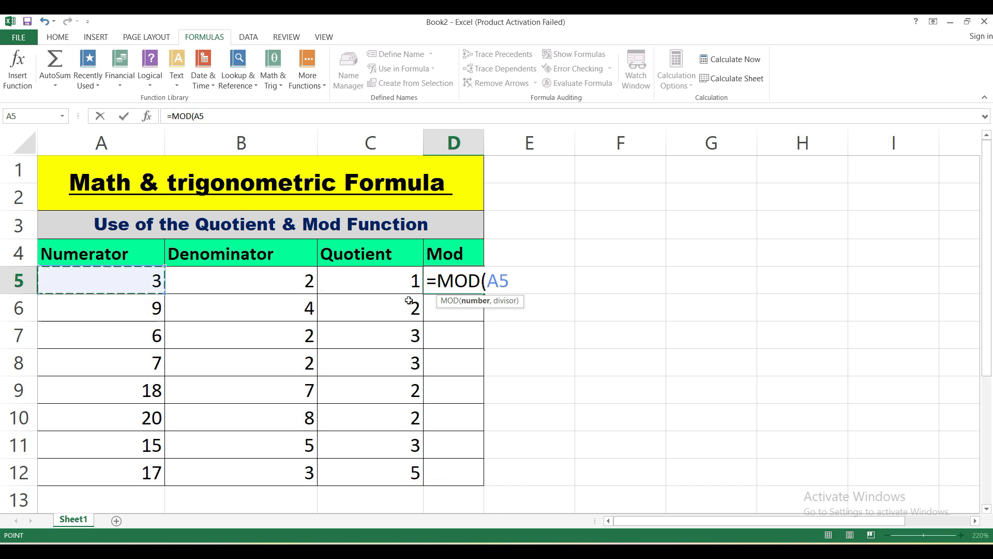
pyautogui.write(',')
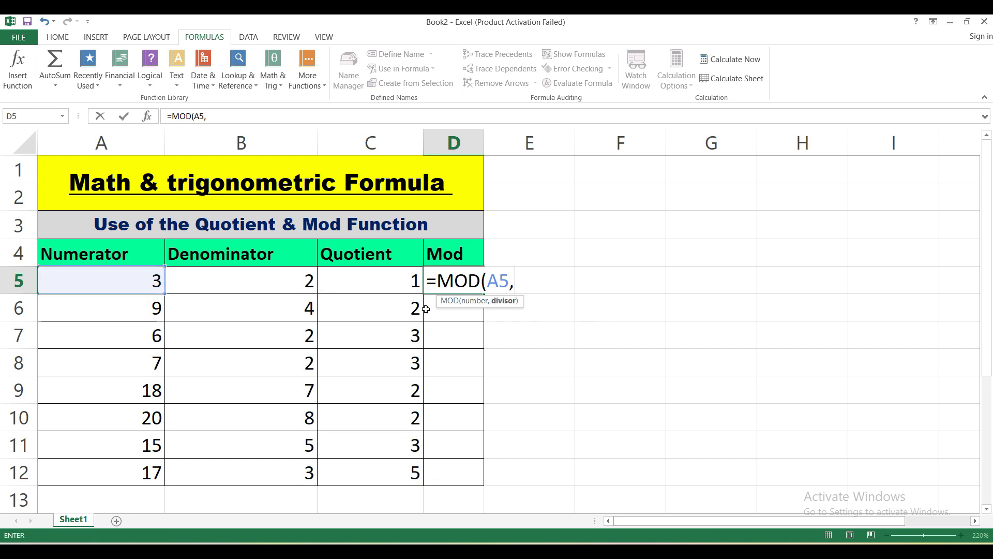
pyautogui.click(275, 285)
pyautogui.press('Return')
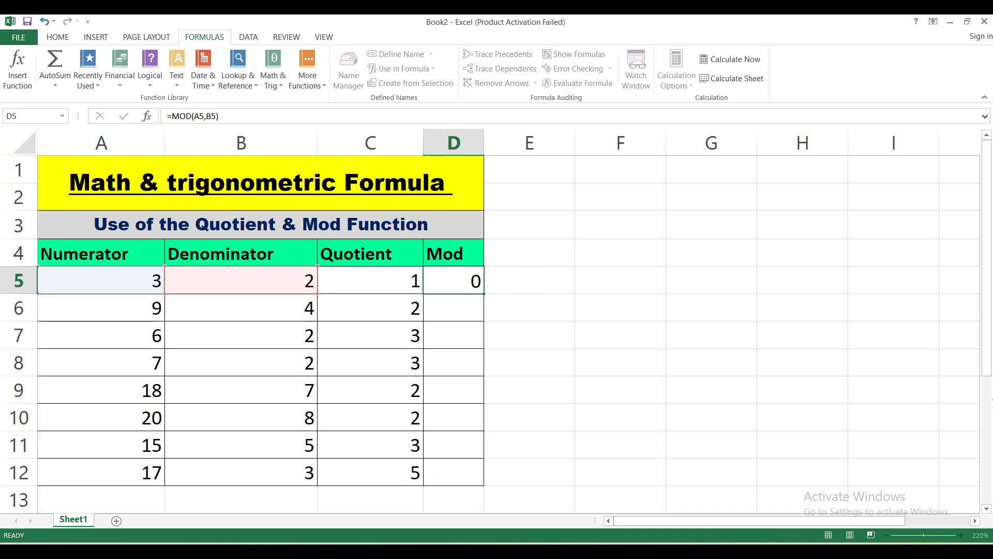
pyautogui.click(465, 274)
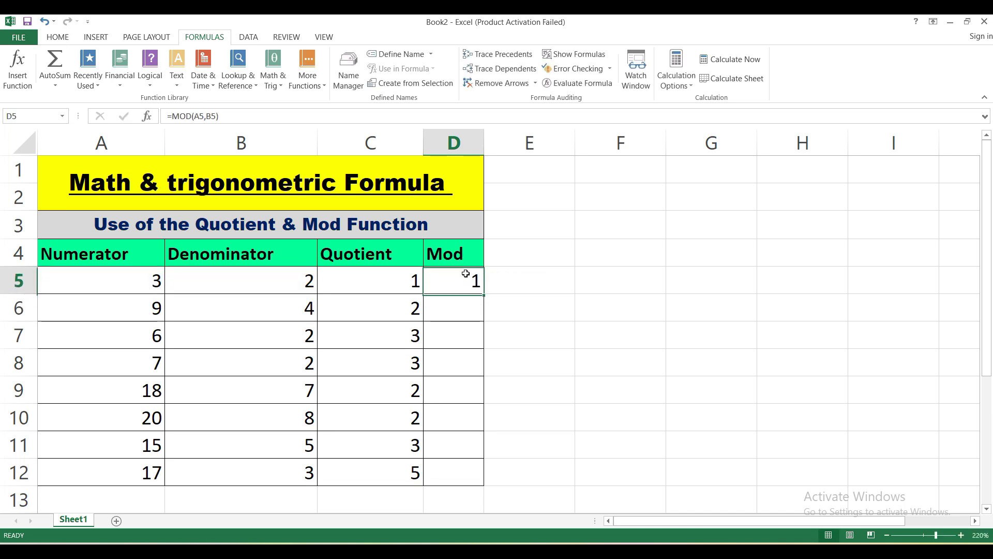
# Step: Fill the MOD formula from cell D5 down to D12 for the remaining divisions
pyautogui.click(296, 275)
pyautogui.click(335, 277)
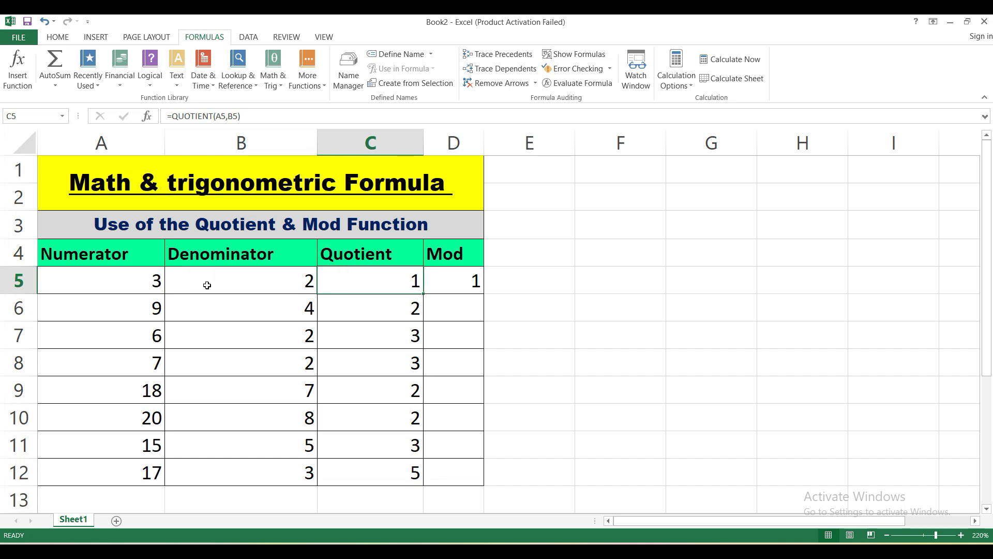
pyautogui.click(131, 276)
pyautogui.click(466, 277)
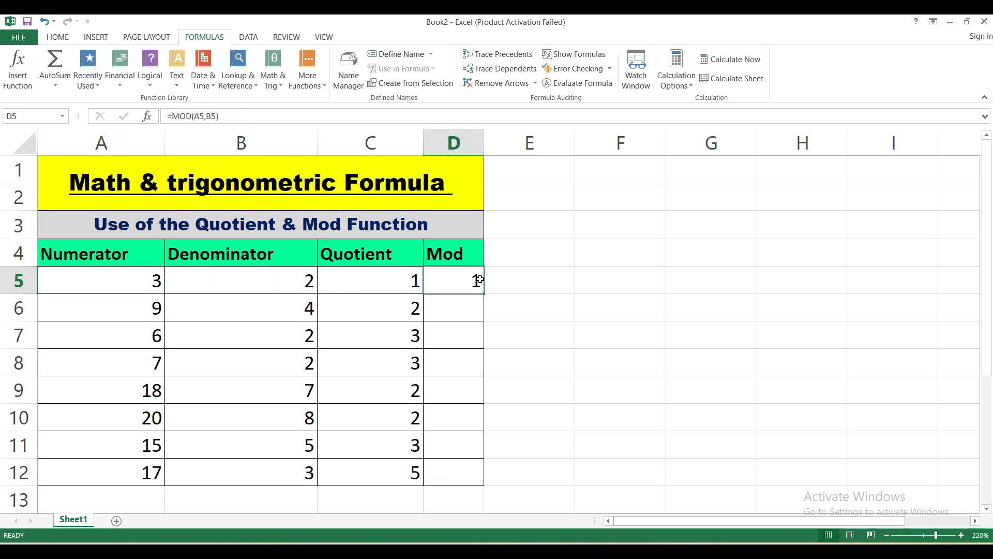
pyautogui.doubleClick(483, 294)
# Step: Compare the numerators, denominators, quotients and remainders in rows 6 and 7, and review the Quotient and Mod columns
pyautogui.click(295, 306)
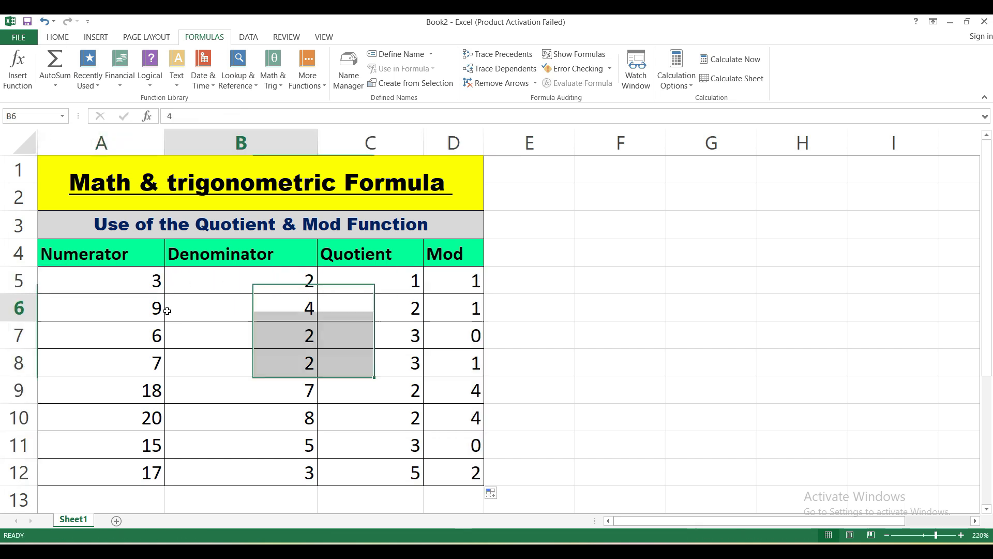
pyautogui.click(117, 311)
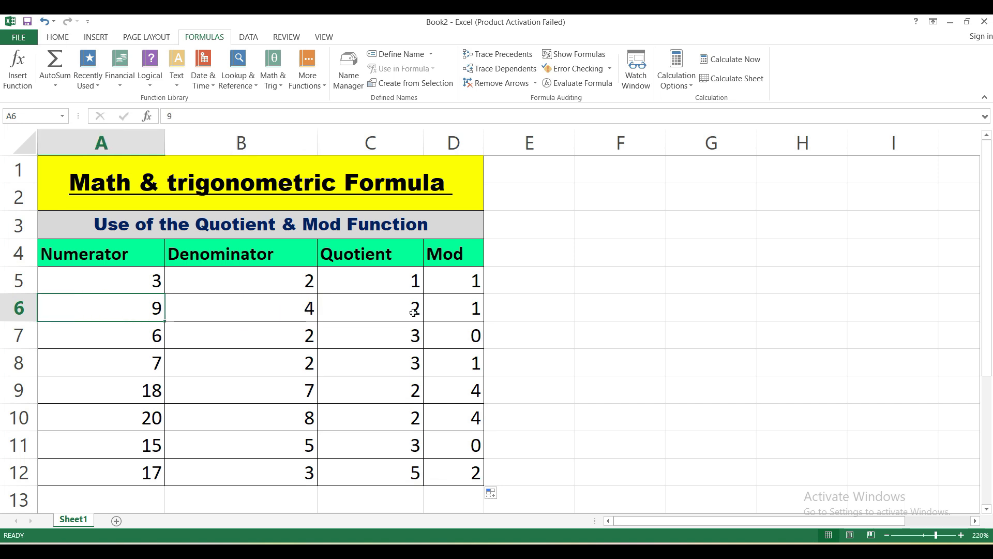
pyautogui.click(372, 307)
pyautogui.click(148, 308)
pyautogui.click(447, 307)
pyautogui.click(370, 338)
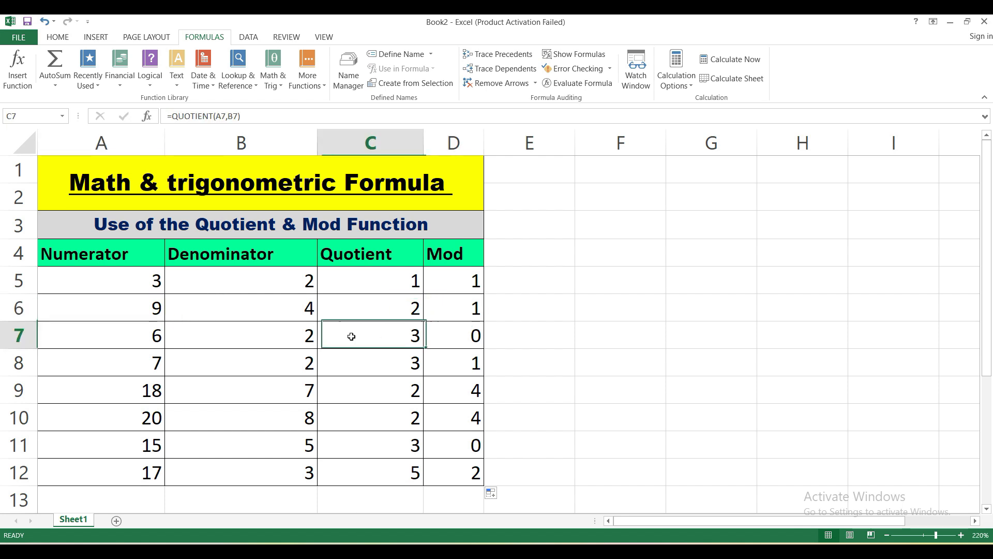
pyautogui.click(243, 336)
pyautogui.click(135, 339)
pyautogui.click(297, 331)
pyautogui.moveTo(98, 338); pyautogui.dragTo(223, 336)
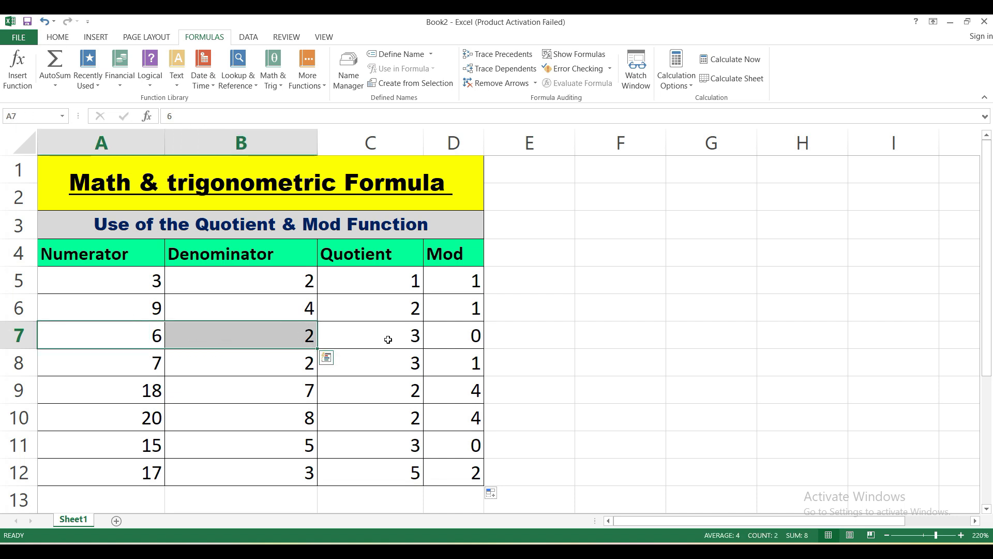
pyautogui.click(459, 336)
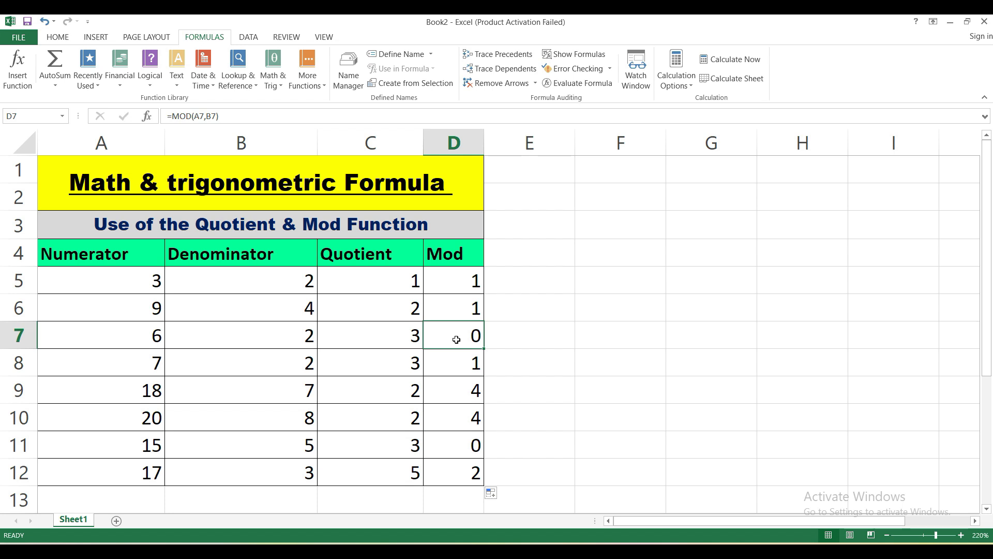
pyautogui.moveTo(355, 256); pyautogui.dragTo(459, 337)
pyautogui.click(388, 279)
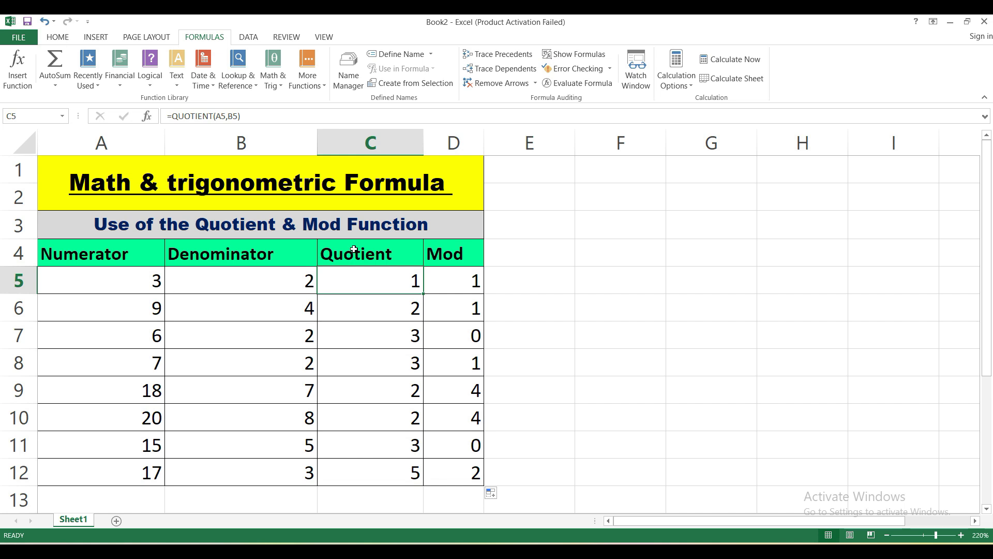
pyautogui.click(411, 256)
pyautogui.click(448, 253)
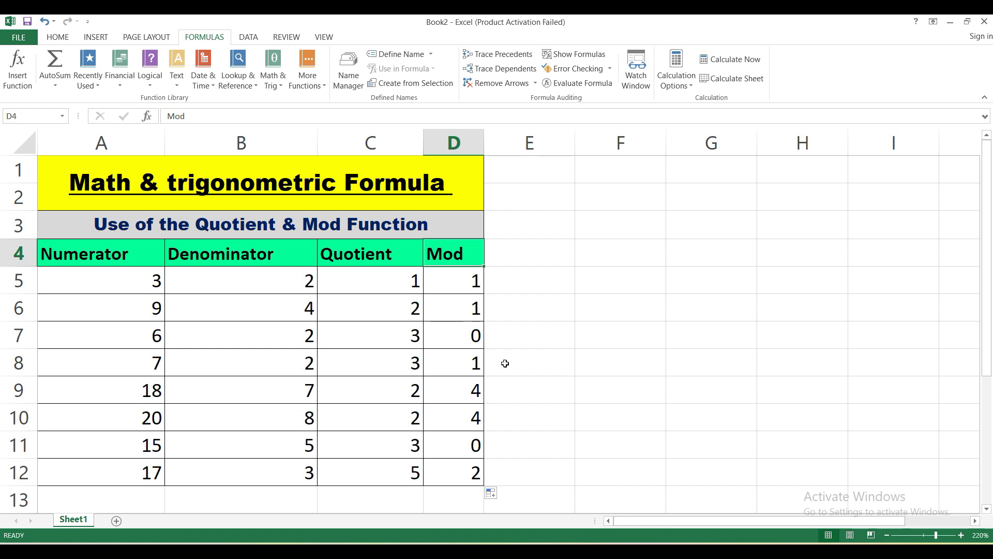
pyautogui.click(536, 363)
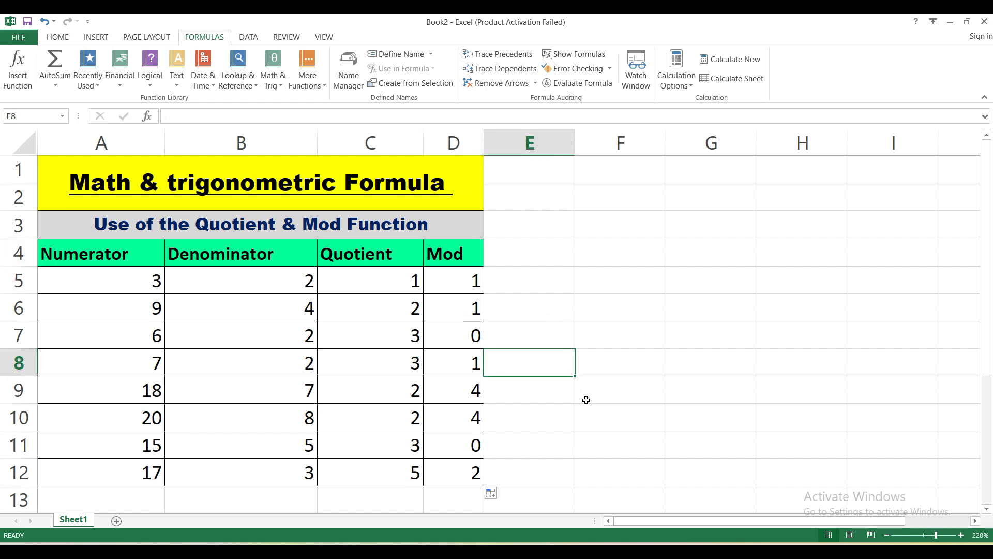